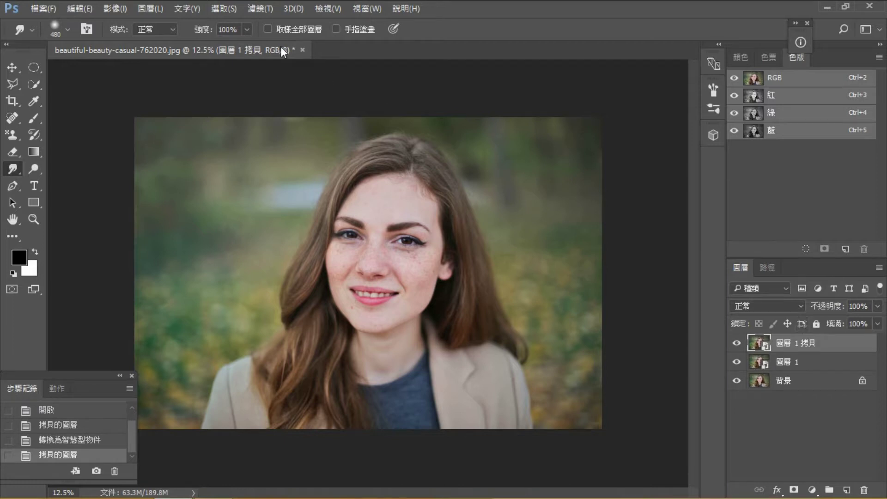
# Apply a 4.4-pixel High Pass (顏色快調) filter to 圖層 1 拷貝 and set its blend mode to Linear Light (線性光源).
pyautogui.click(253, 10)
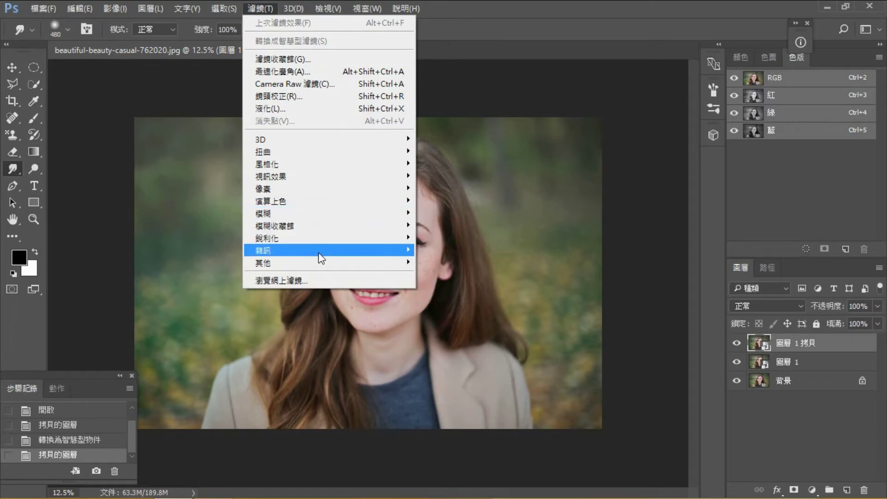
pyautogui.moveTo(320, 262)
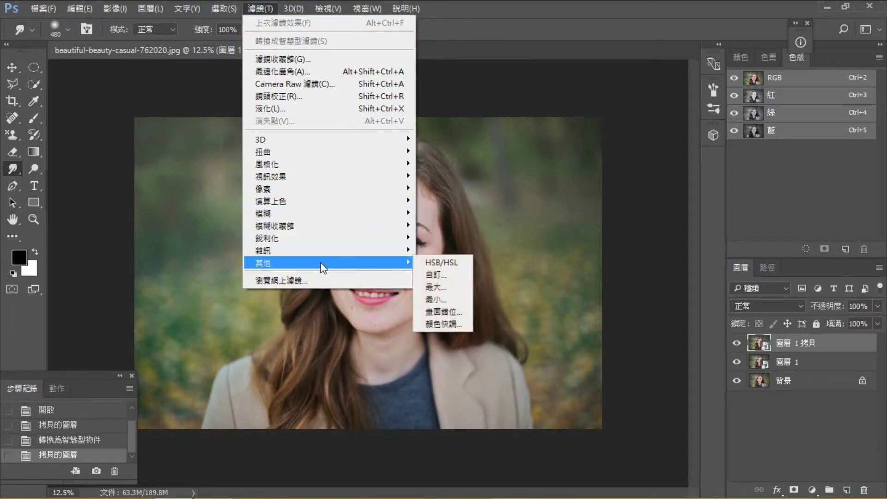
pyautogui.click(448, 325)
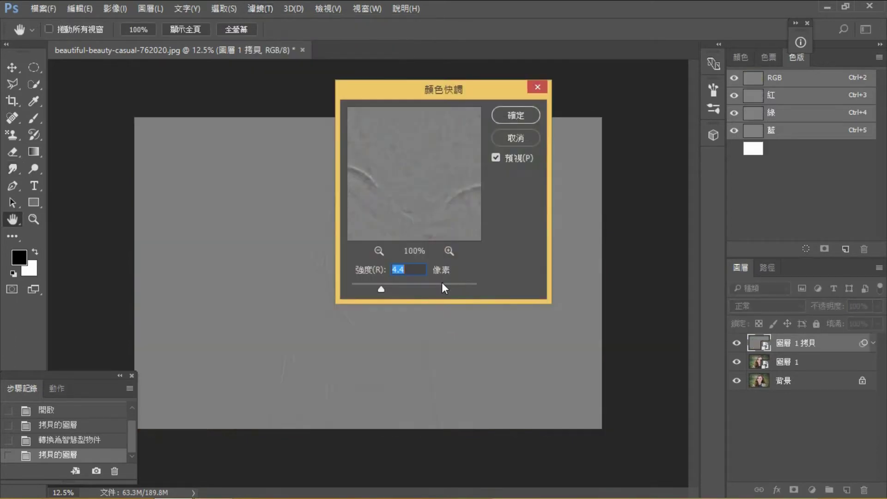
pyautogui.click(437, 285)
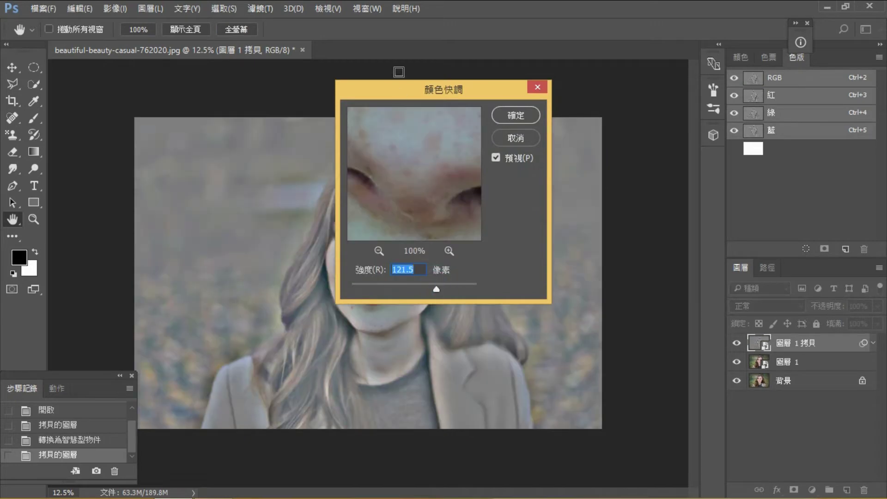
pyautogui.moveTo(404, 91); pyautogui.dragTo(593, 99)
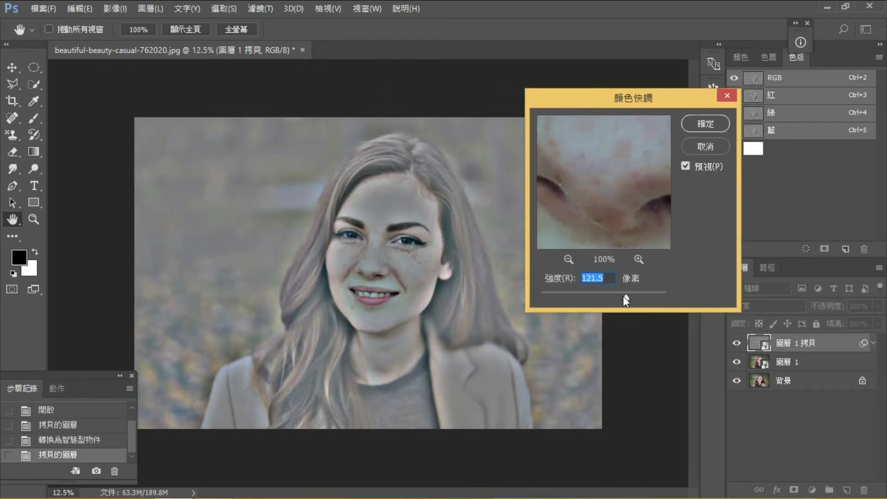
pyautogui.moveTo(622, 296); pyautogui.dragTo(575, 298)
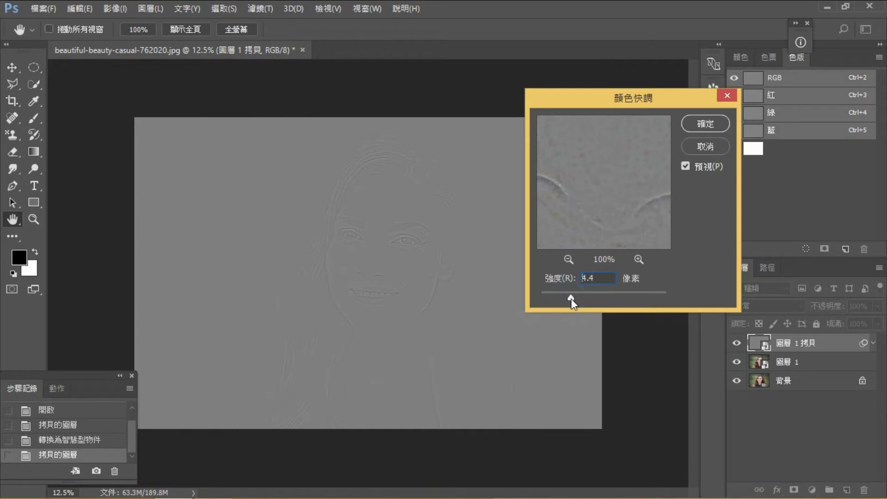
pyautogui.click(706, 130)
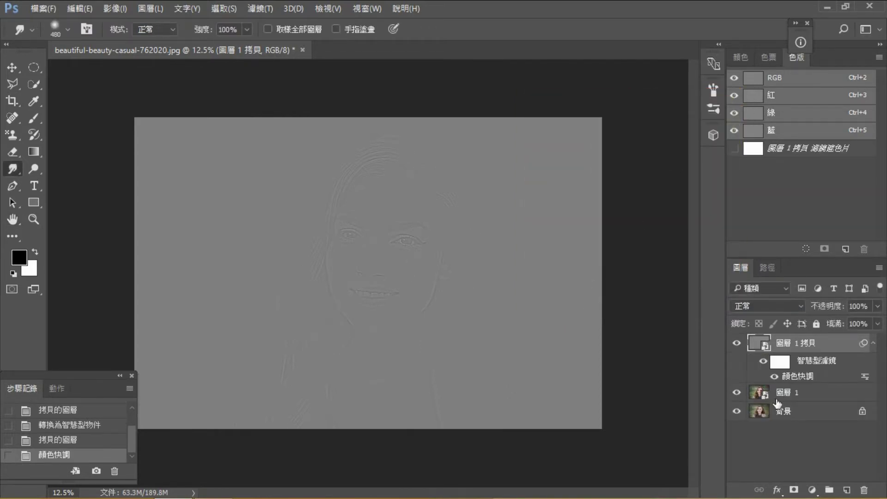
pyautogui.click(798, 307)
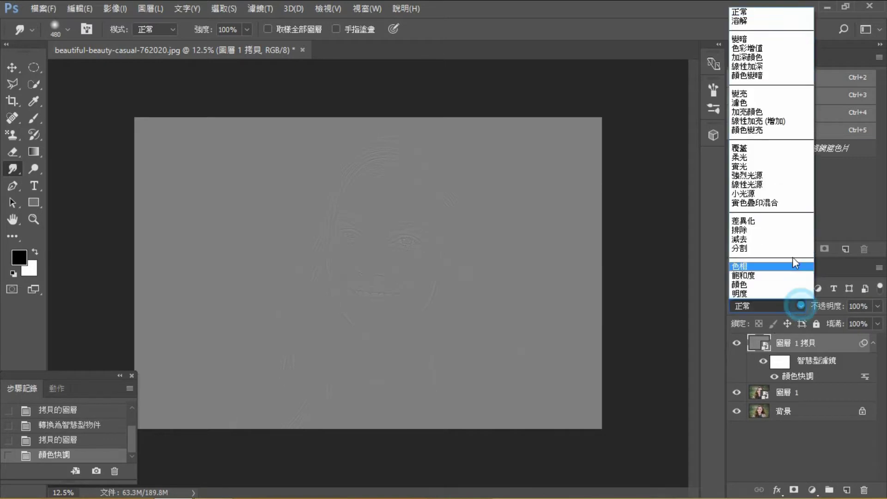
pyautogui.click(783, 186)
# Apply a Gaussian Blur (高斯模糊) with a 16.6-pixel radius to 圖層 1.
pyautogui.click(797, 396)
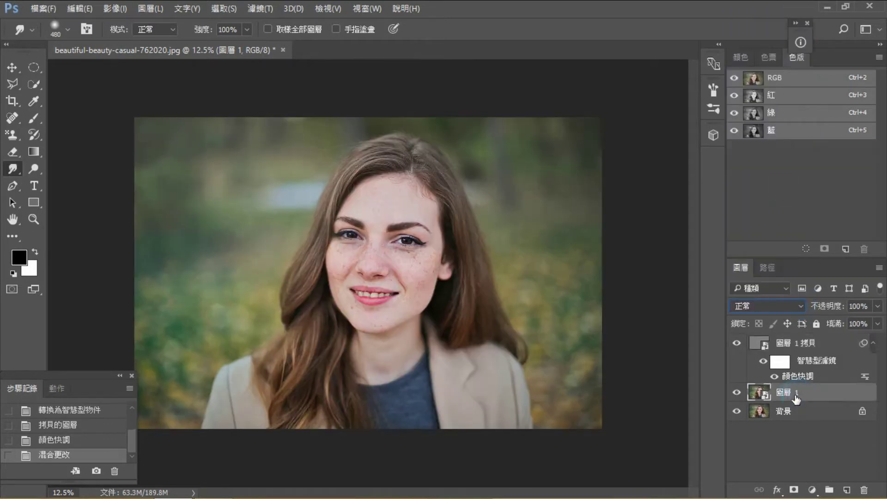
pyautogui.click(250, 8)
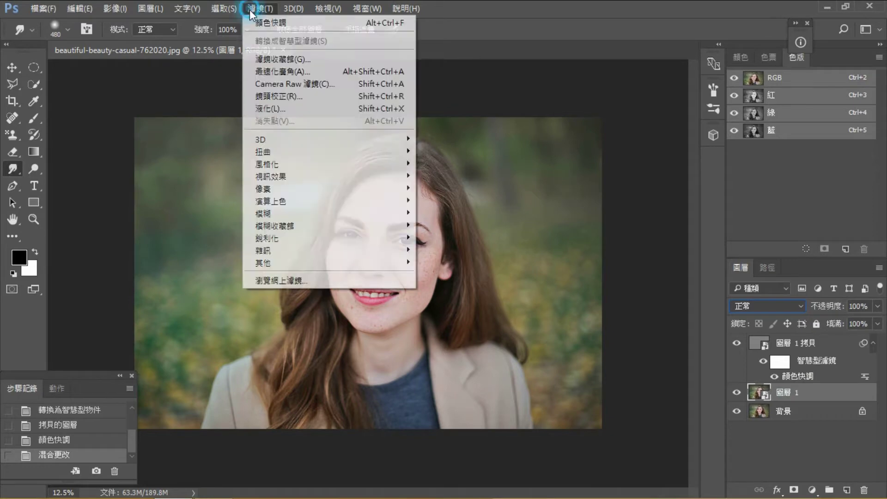
pyautogui.moveTo(291, 213)
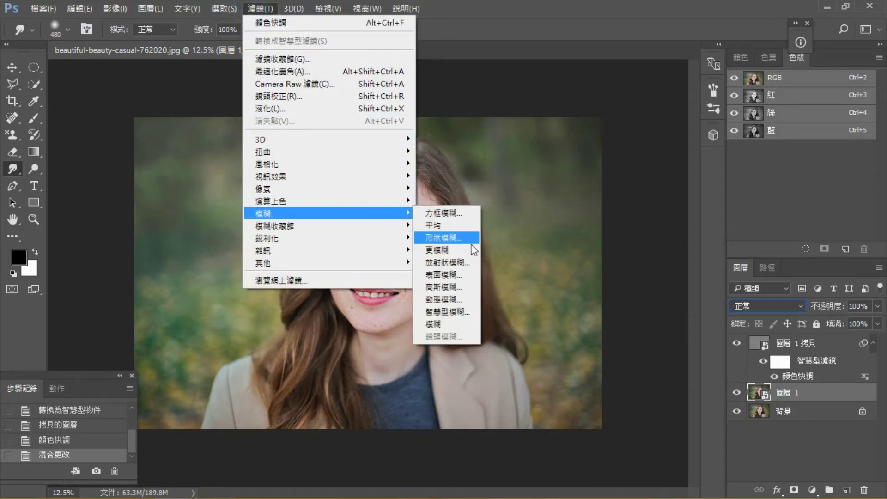
pyautogui.click(467, 290)
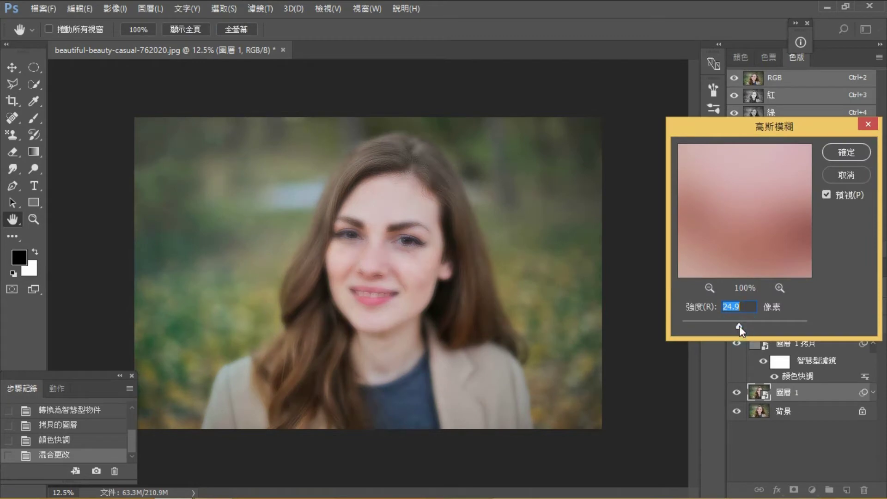
pyautogui.moveTo(739, 326)
pyautogui.mouseDown()
pyautogui.moveTo(754, 325)
pyautogui.moveTo(730, 327)
pyautogui.moveTo(738, 325)
pyautogui.mouseUp()
pyautogui.moveTo(740, 324); pyautogui.dragTo(736, 324)
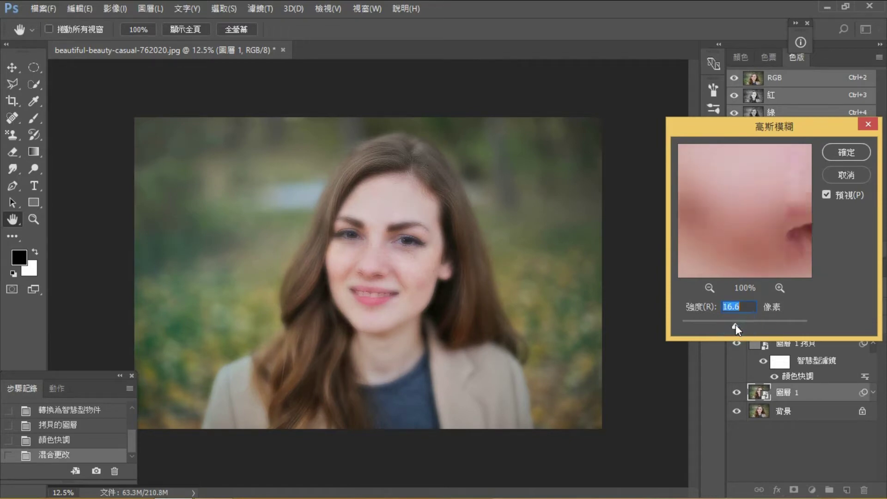
pyautogui.click(839, 152)
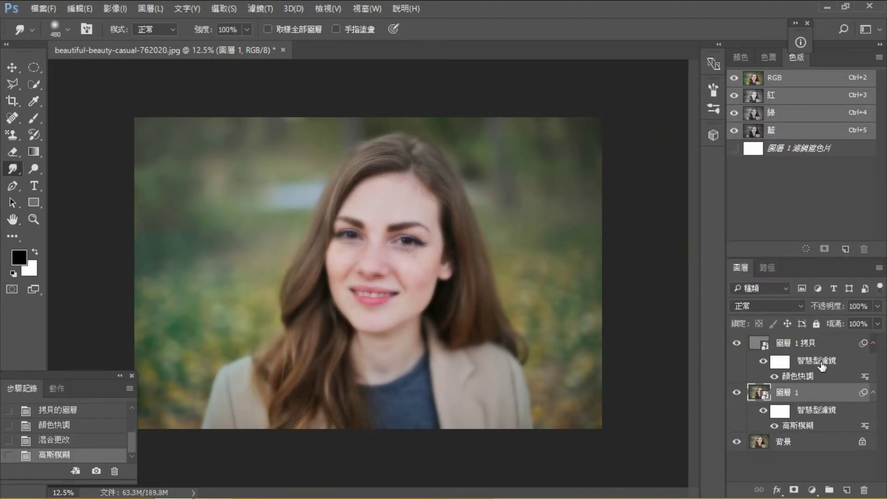
# Group the two filtered layers and add a layer mask filled with black to the group.
pyautogui.click(821, 344)
pyautogui.click(829, 489)
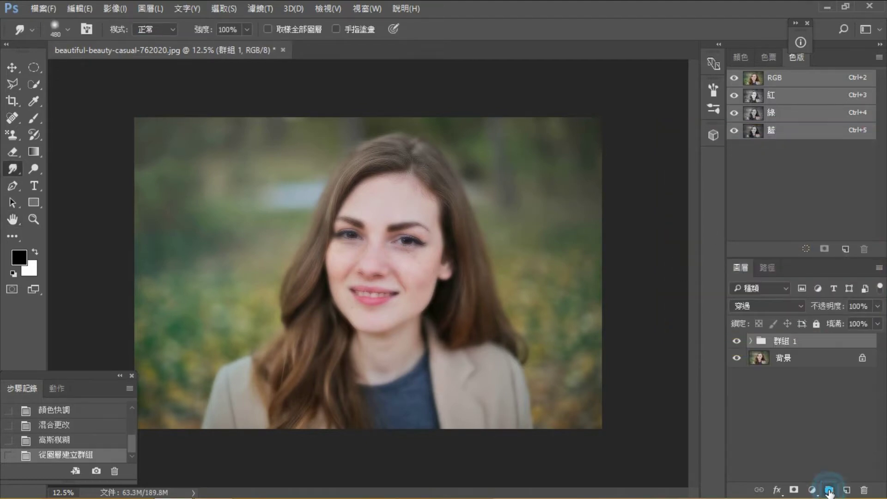
pyautogui.click(793, 490)
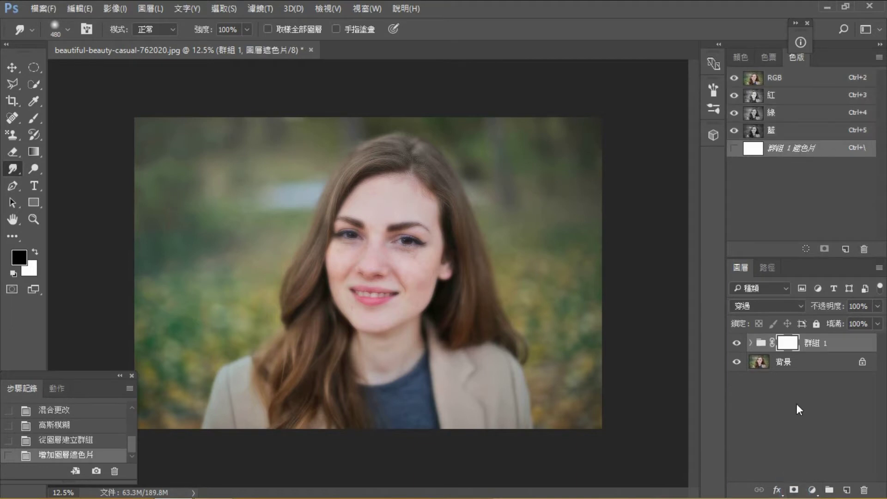
pyautogui.hotkey('alt', 'Delete')
pyautogui.hotkey('alt', 'Delete')
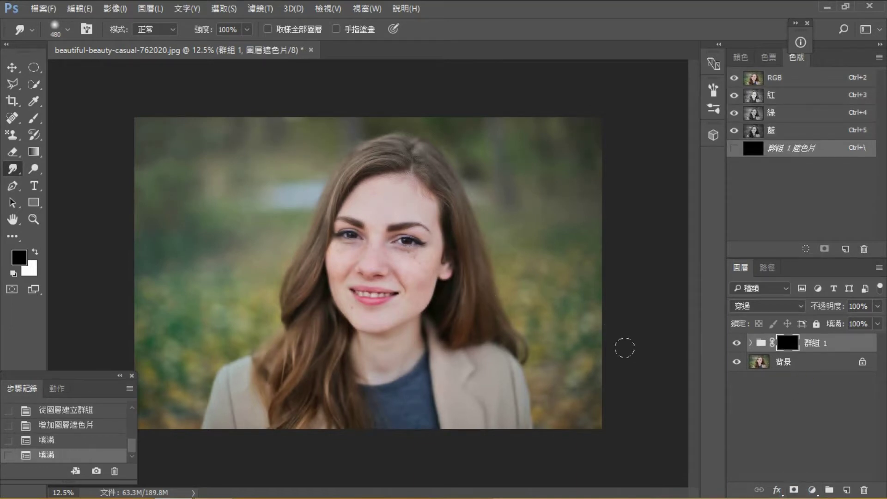
# Set up a white Brush at 100% opacity and 183 pixels in size for painting on the group mask.
pyautogui.hotkey('ctrl', '+')
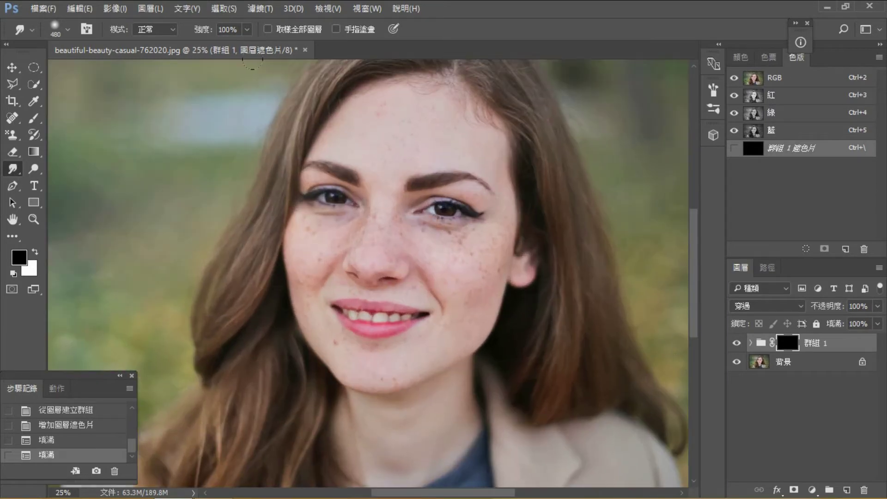
pyautogui.click(33, 117)
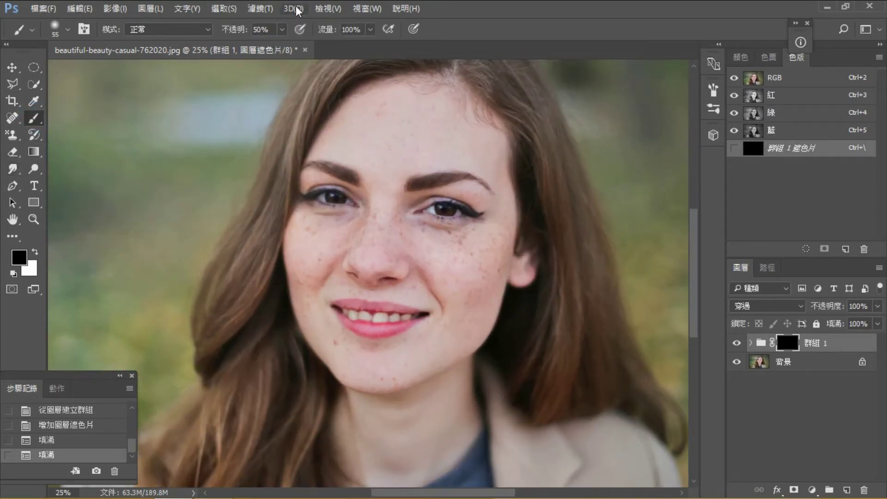
pyautogui.click(282, 29)
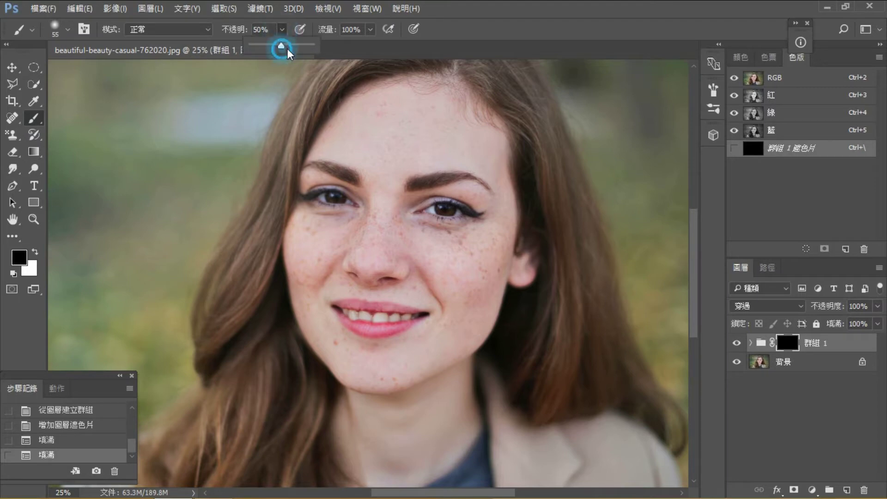
pyautogui.moveTo(283, 47); pyautogui.dragTo(344, 50)
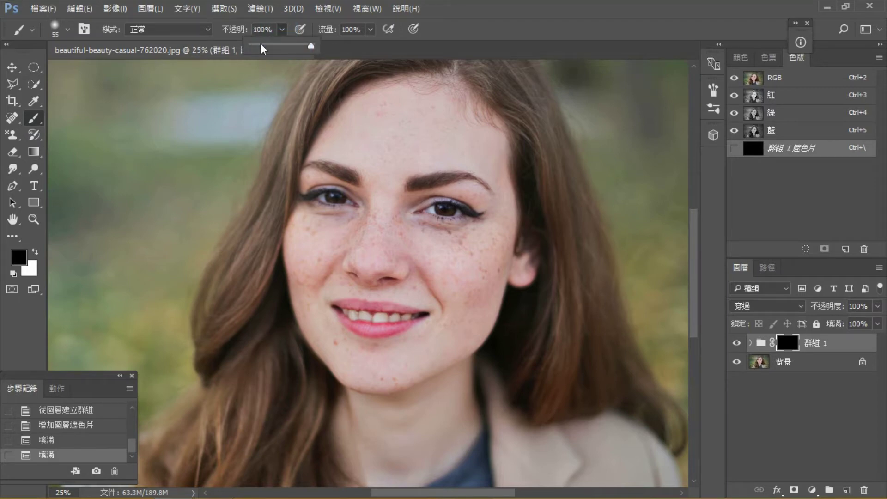
pyautogui.click(34, 252)
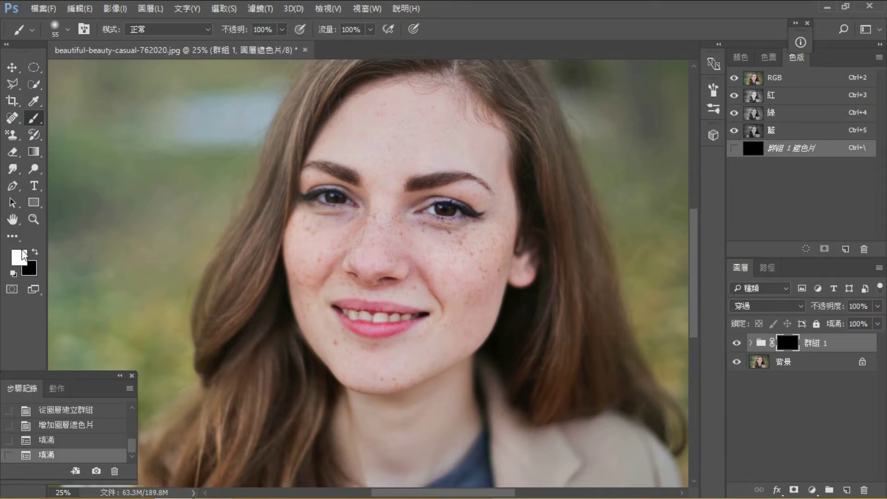
pyautogui.click(64, 37)
pyautogui.moveTo(118, 72)
pyautogui.mouseDown()
pyautogui.moveTo(143, 71)
pyautogui.moveTo(131, 71)
pyautogui.mouseUp()
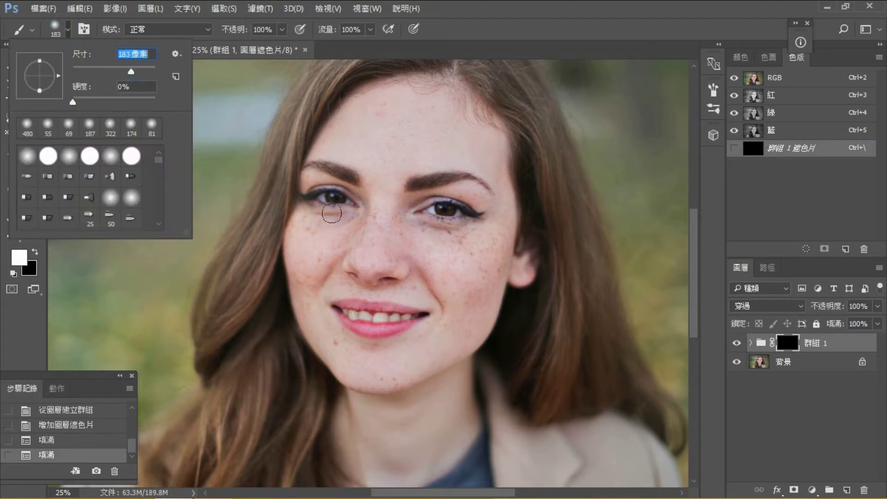
# Paint white on the group mask over the cheeks, forehead, nose, chin and neck to reveal the smoothed skin.
pyautogui.click(323, 229)
pyautogui.click(374, 129)
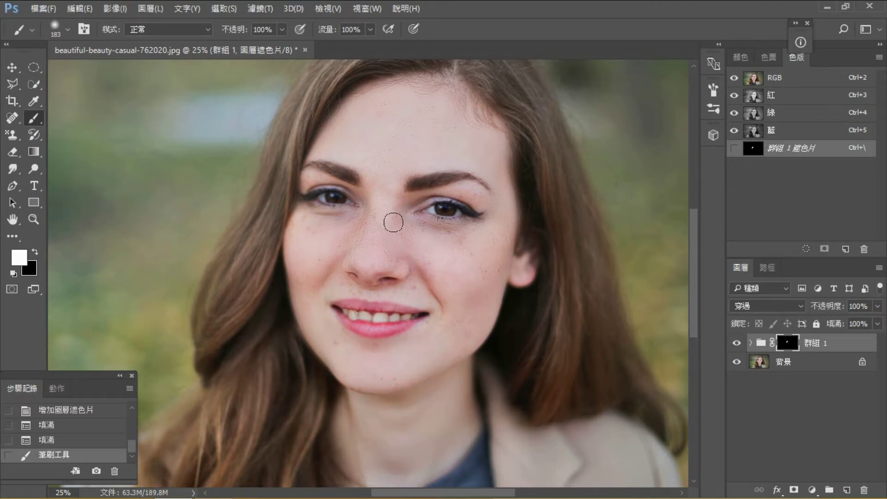
pyautogui.moveTo(452, 234); pyautogui.dragTo(431, 231)
pyautogui.moveTo(473, 298); pyautogui.dragTo(448, 293)
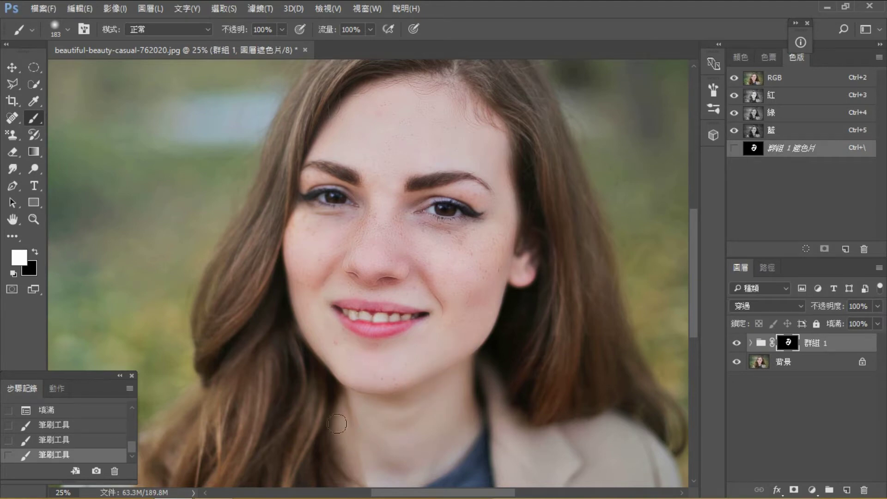
pyautogui.click(430, 429)
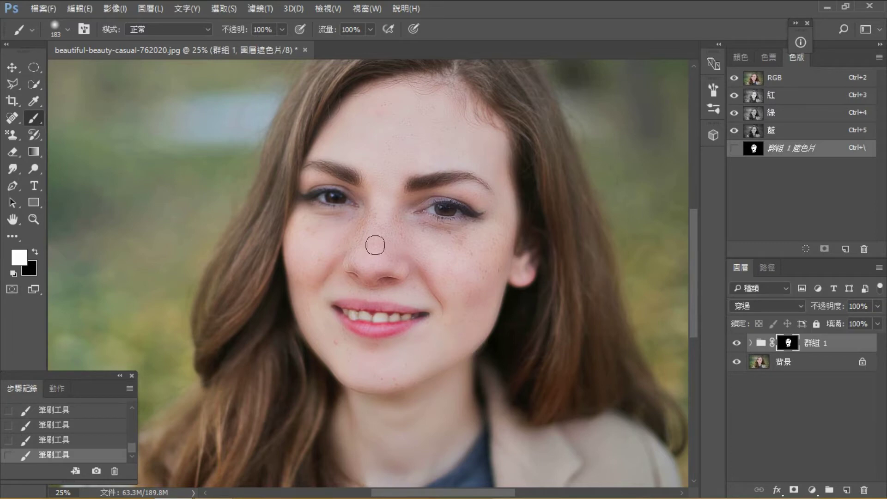
# Paint black at 49% brush opacity on the group mask over the eyes, eyebrows, nose, mouth and face edges to restore detail.
pyautogui.click(35, 251)
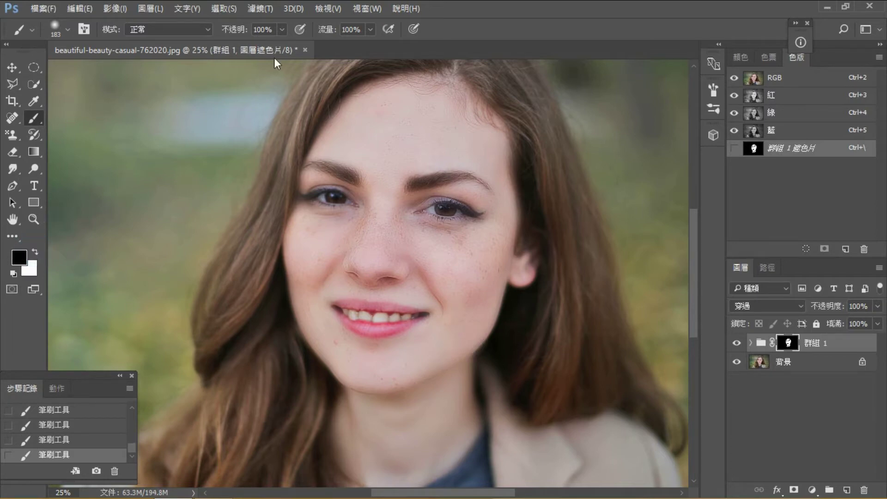
pyautogui.moveTo(282, 29); pyautogui.dragTo(261, 60)
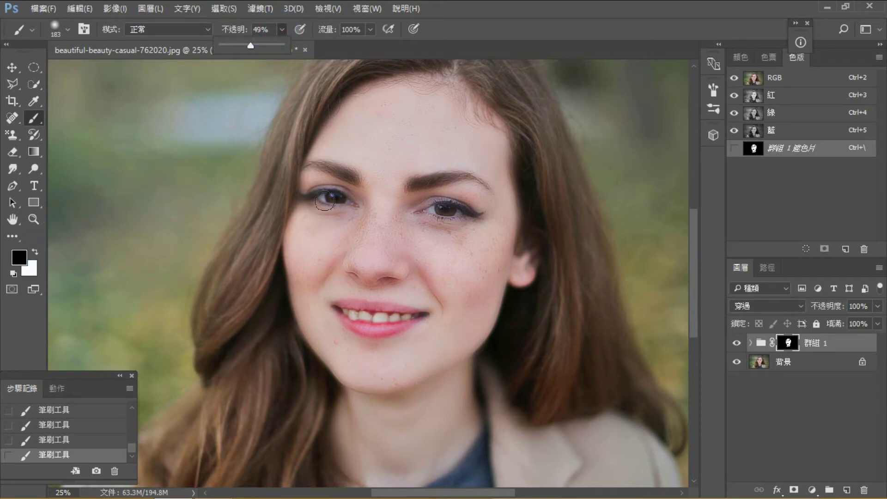
pyautogui.moveTo(324, 201)
pyautogui.mouseDown()
pyautogui.moveTo(343, 199)
pyautogui.moveTo(336, 174)
pyautogui.mouseUp()
pyautogui.moveTo(438, 184)
pyautogui.mouseDown()
pyautogui.moveTo(416, 188)
pyautogui.moveTo(466, 210)
pyautogui.mouseUp()
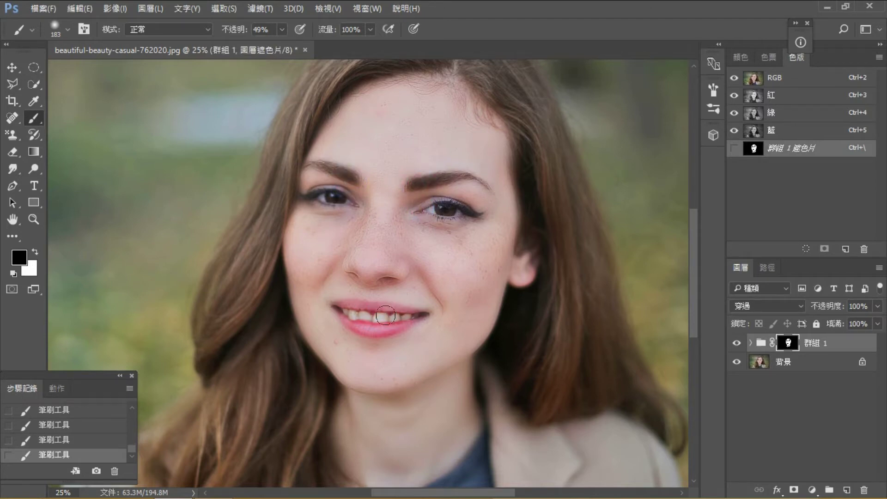
pyautogui.moveTo(360, 266); pyautogui.dragTo(374, 277)
pyautogui.moveTo(283, 174)
pyautogui.mouseDown()
pyautogui.moveTo(272, 304)
pyautogui.moveTo(286, 316)
pyautogui.mouseUp()
pyautogui.moveTo(503, 411); pyautogui.dragTo(483, 338)
pyautogui.click(481, 359)
# Add a new empty layer above the group and set the foreground colour to red e42b2b.
pyautogui.hotkey('ctrl', '-')
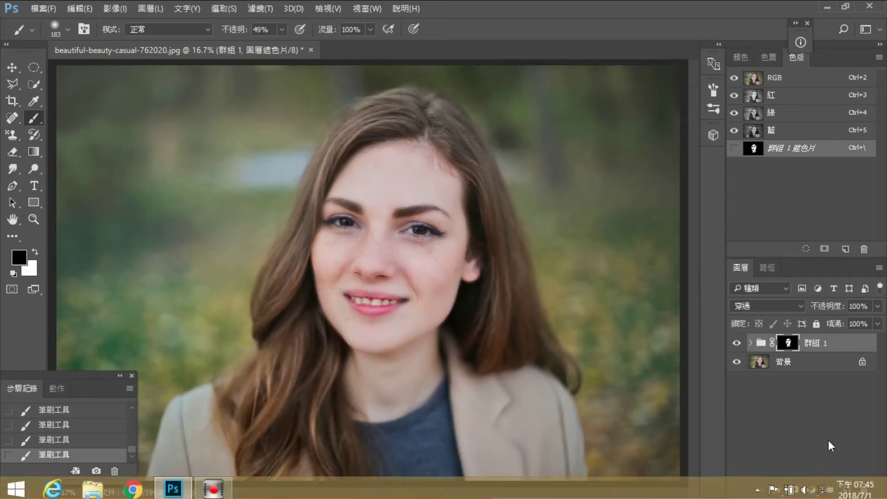
pyautogui.click(846, 491)
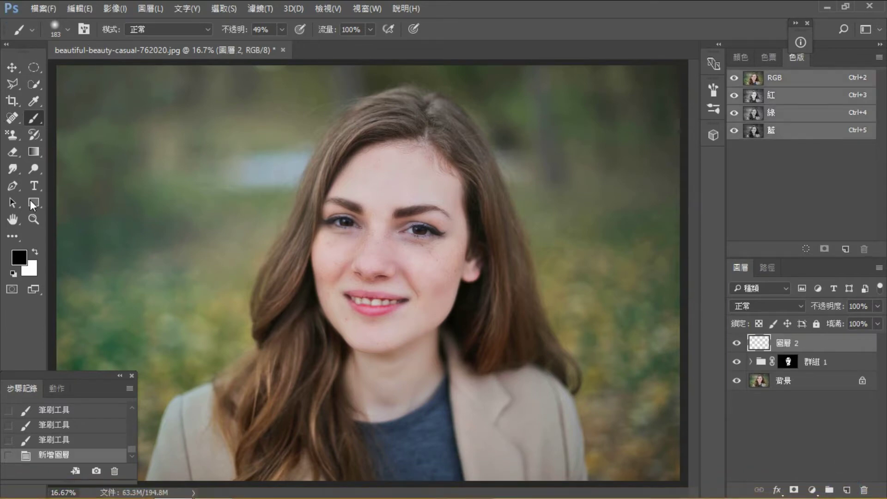
pyautogui.click(21, 260)
pyautogui.click(301, 131)
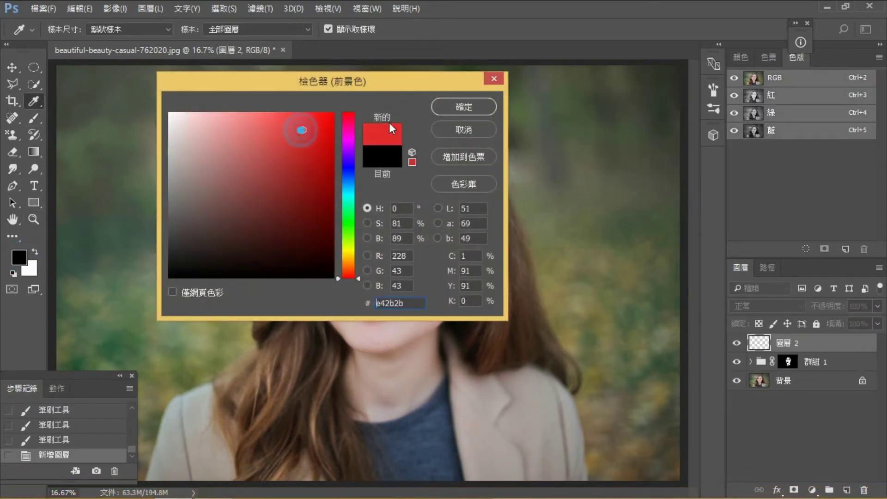
pyautogui.click(463, 107)
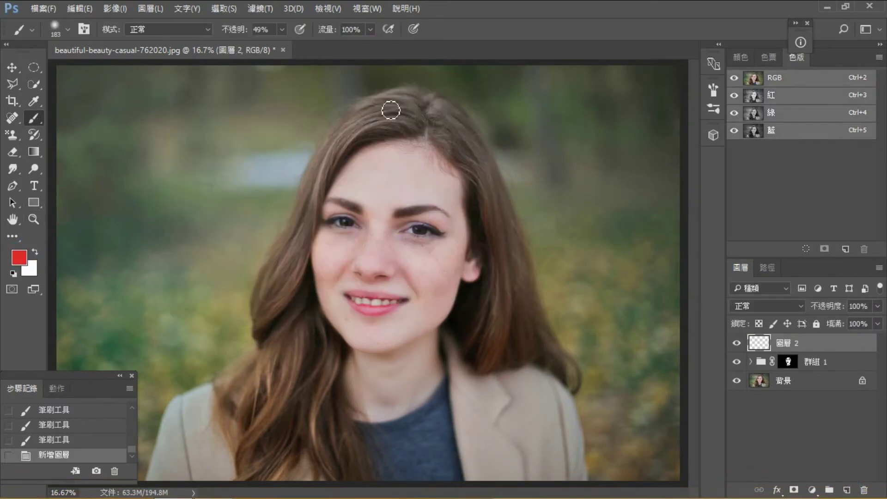
# Draw a small radial red-to-transparent gradient over each cheek on the new layer.
pyautogui.click(34, 153)
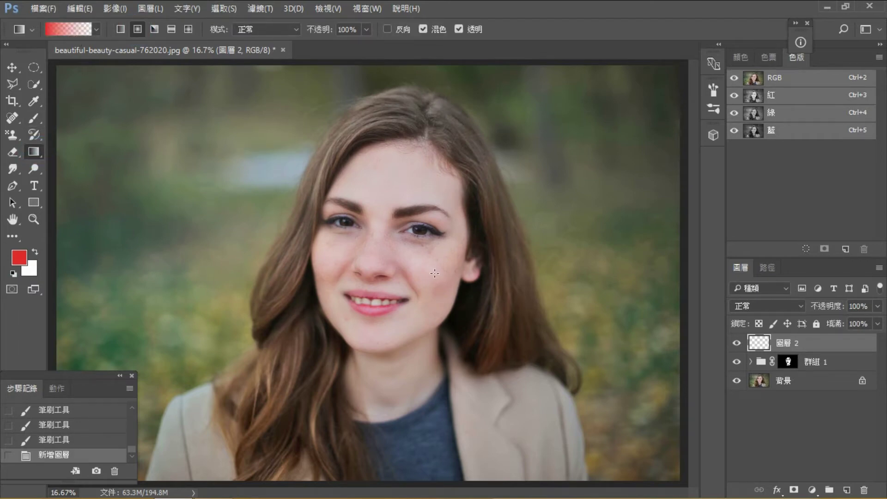
pyautogui.moveTo(432, 270); pyautogui.dragTo(442, 306)
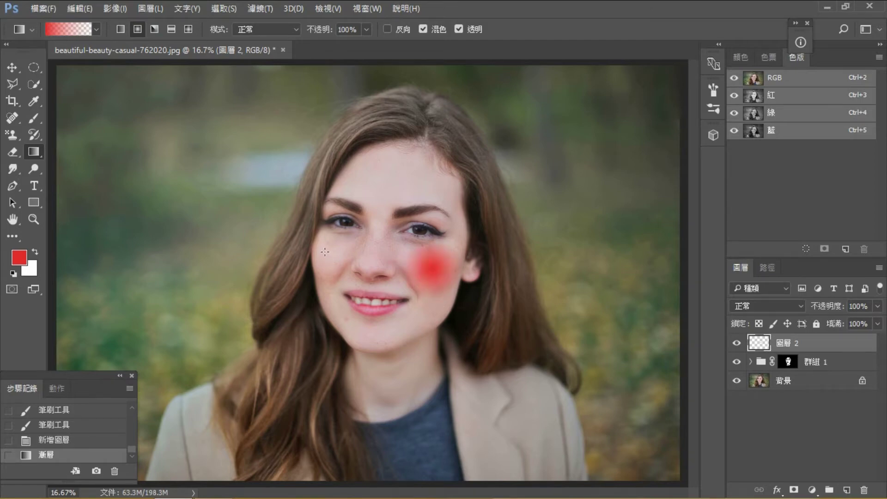
pyautogui.moveTo(325, 251); pyautogui.dragTo(330, 276)
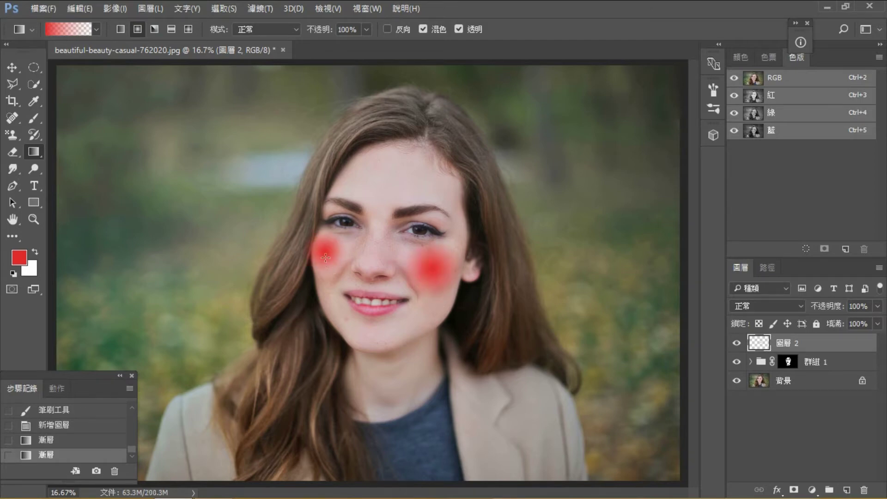
# Set the blush layer's blend mode to Soft Light and its opacity to 79%.
pyautogui.click(798, 307)
pyautogui.click(780, 158)
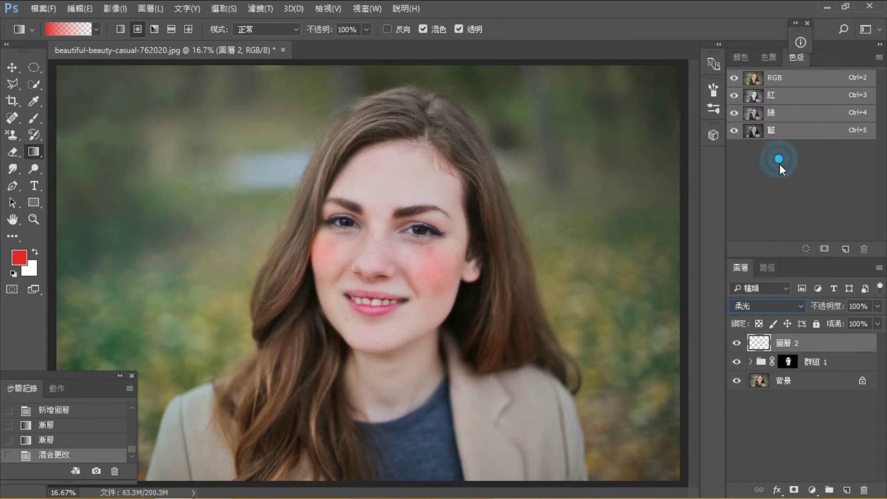
pyautogui.click(878, 305)
pyautogui.moveTo(879, 323)
pyautogui.mouseDown()
pyautogui.moveTo(855, 325)
pyautogui.moveTo(864, 326)
pyautogui.mouseUp()
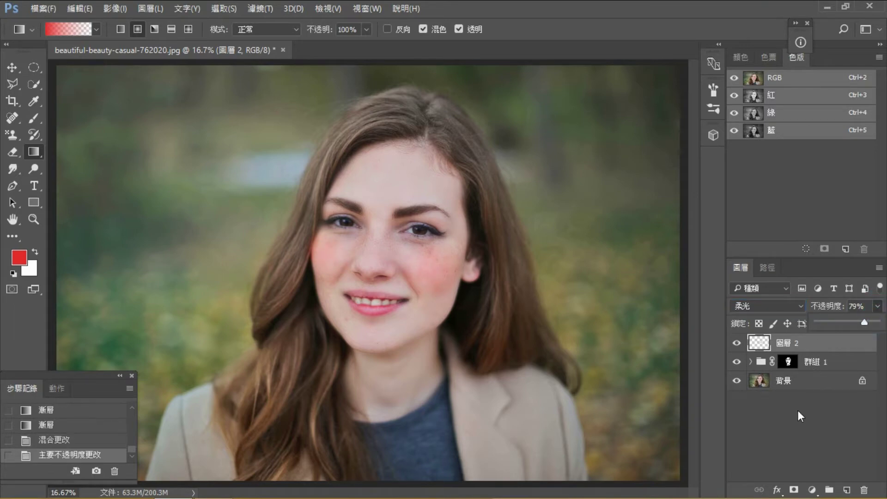
# Add a mask to the blush layer and paint black at 49% brush opacity around the cheeks to soften the blush edges.
pyautogui.click(794, 490)
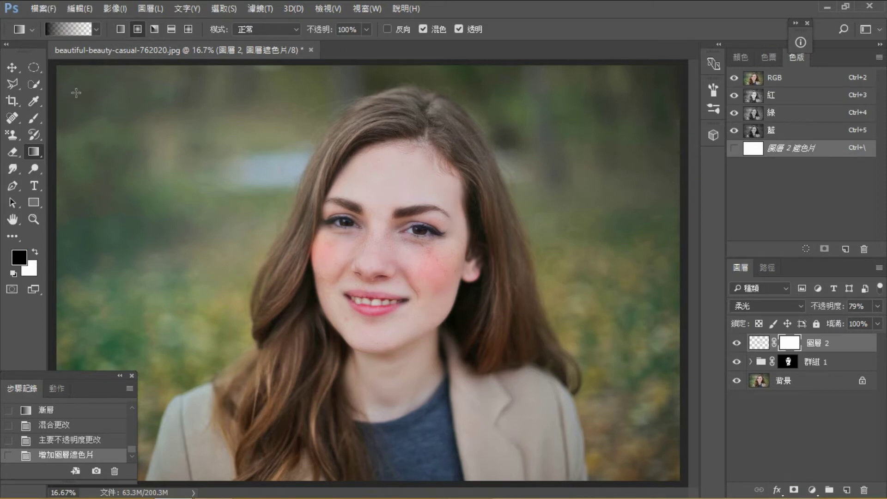
pyautogui.click(33, 118)
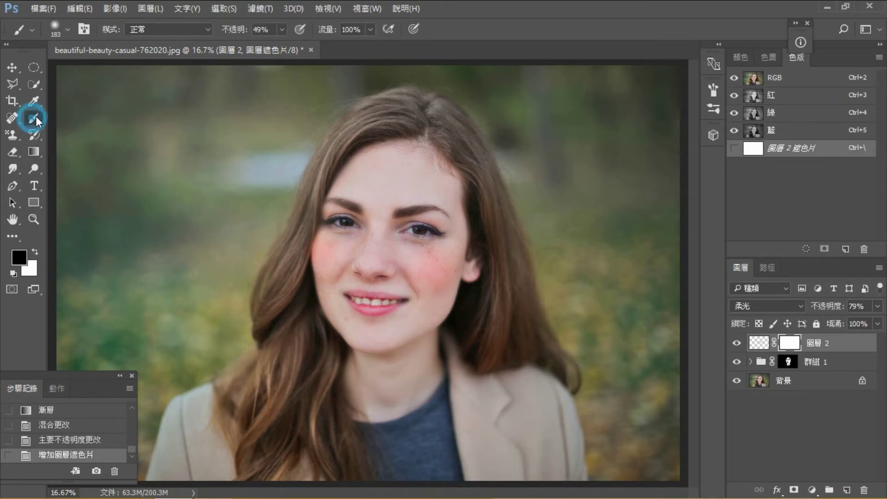
pyautogui.click(67, 29)
pyautogui.click(319, 203)
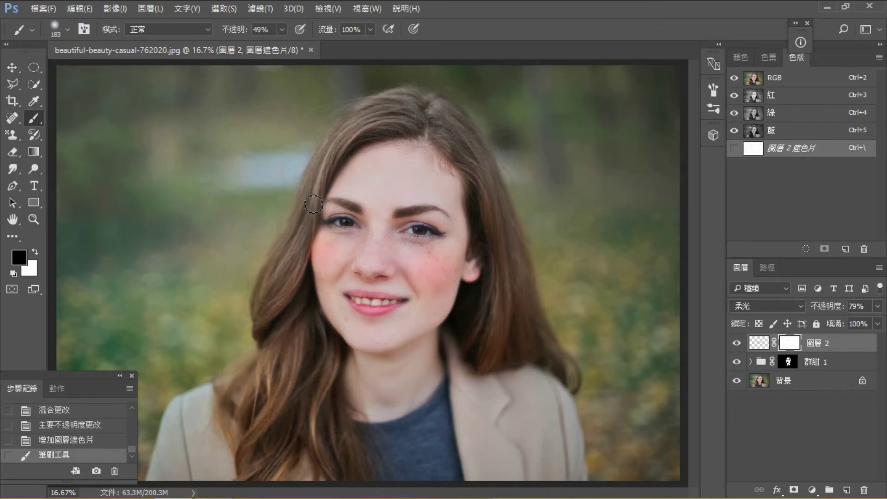
pyautogui.moveTo(310, 258); pyautogui.dragTo(326, 238)
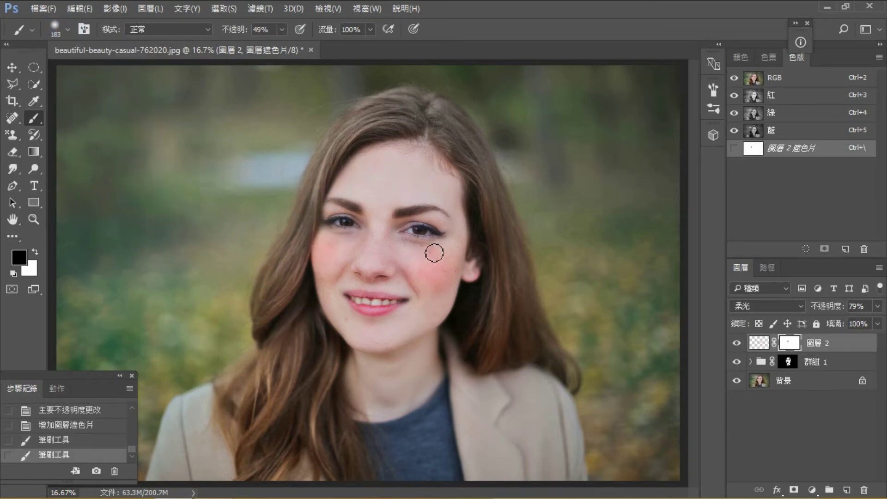
pyautogui.moveTo(431, 249); pyautogui.dragTo(450, 245)
pyautogui.moveTo(376, 297); pyautogui.dragTo(347, 277)
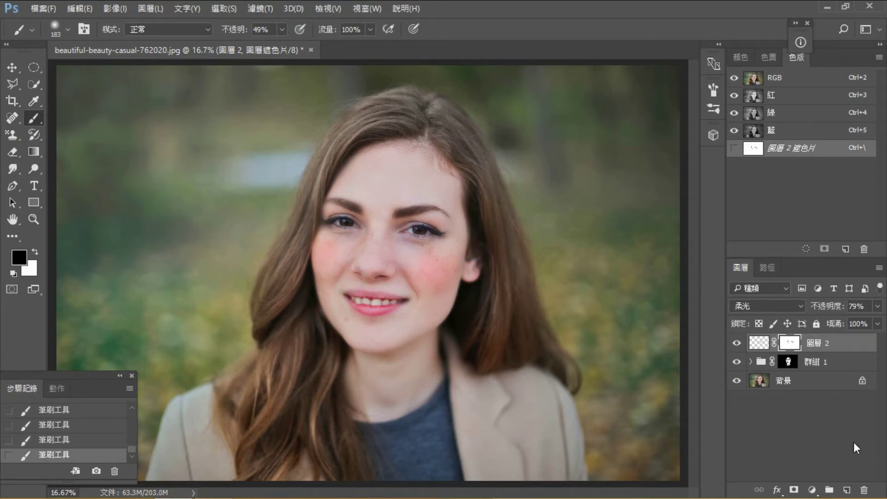
# Add a new empty layer above the blush layer and set the foreground colour to dark purple.
pyautogui.click(847, 490)
pyautogui.hotkey('ctrl', '+')
pyautogui.hotkey('ctrl', '+')
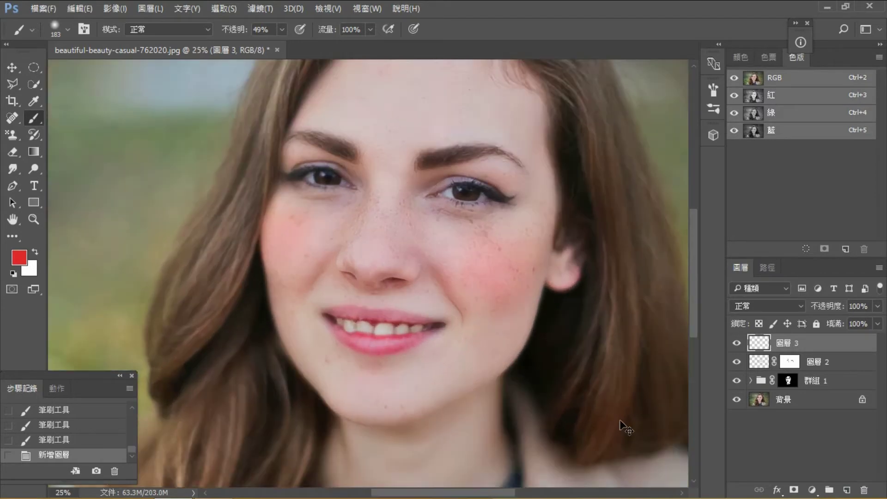
pyautogui.click(20, 258)
pyautogui.click(317, 198)
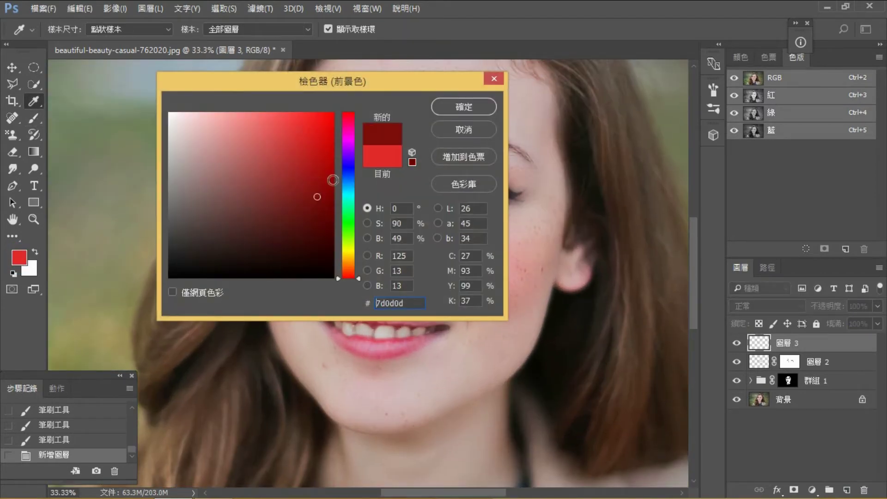
pyautogui.click(347, 143)
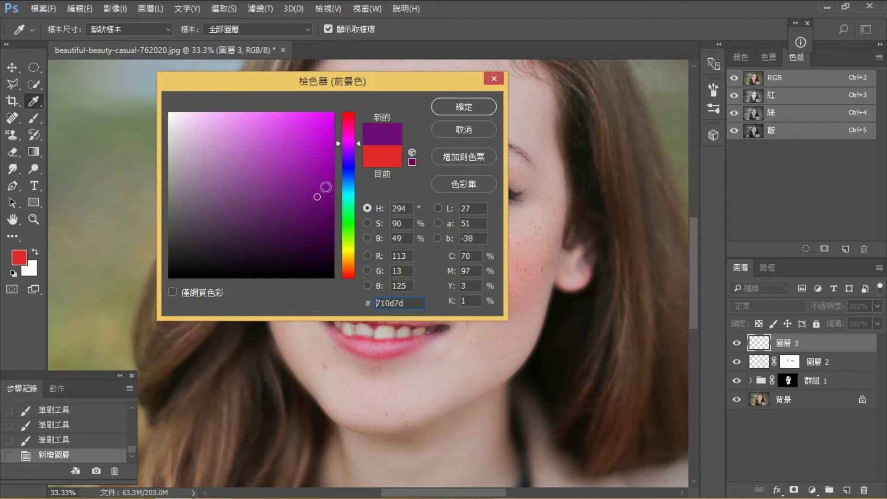
pyautogui.click(326, 195)
pyautogui.click(466, 109)
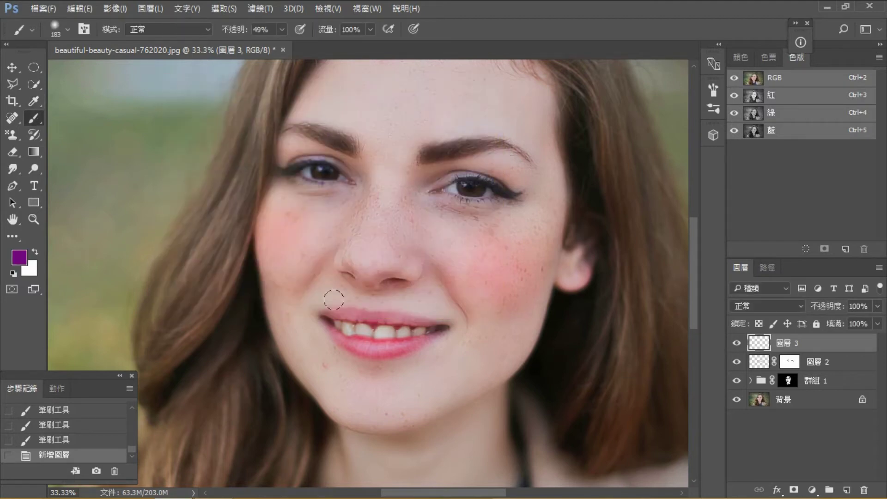
# Paint purple over the upper and lower lips with a 94-pixel brush at 100% opacity.
pyautogui.click(68, 28)
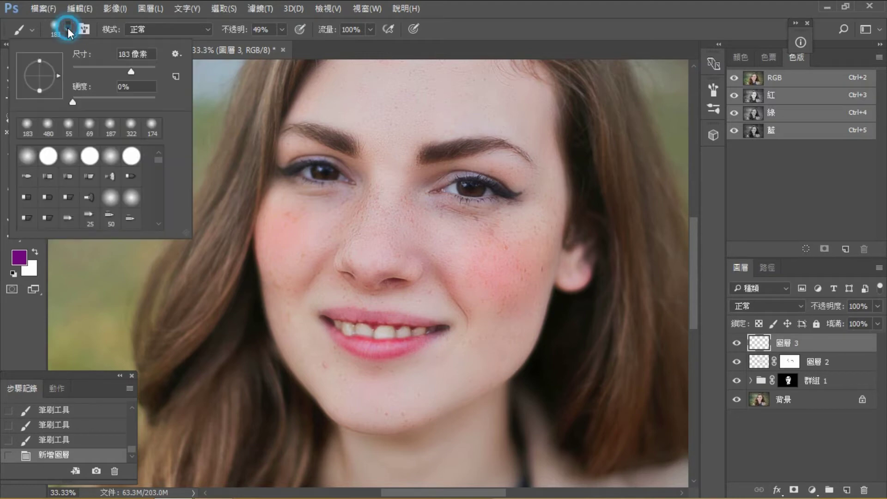
pyautogui.click(280, 29)
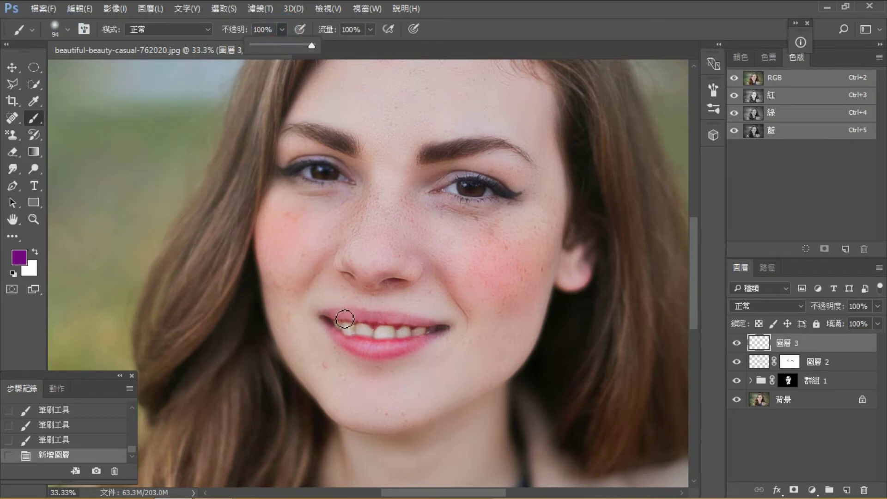
pyautogui.moveTo(335, 319); pyautogui.dragTo(414, 325)
pyautogui.moveTo(432, 327)
pyautogui.mouseDown()
pyautogui.moveTo(434, 337)
pyautogui.moveTo(398, 344)
pyautogui.moveTo(367, 348)
pyautogui.moveTo(338, 336)
pyautogui.moveTo(344, 341)
pyautogui.mouseUp()
pyautogui.moveTo(346, 342); pyautogui.dragTo(413, 341)
pyautogui.moveTo(419, 340); pyautogui.dragTo(445, 329)
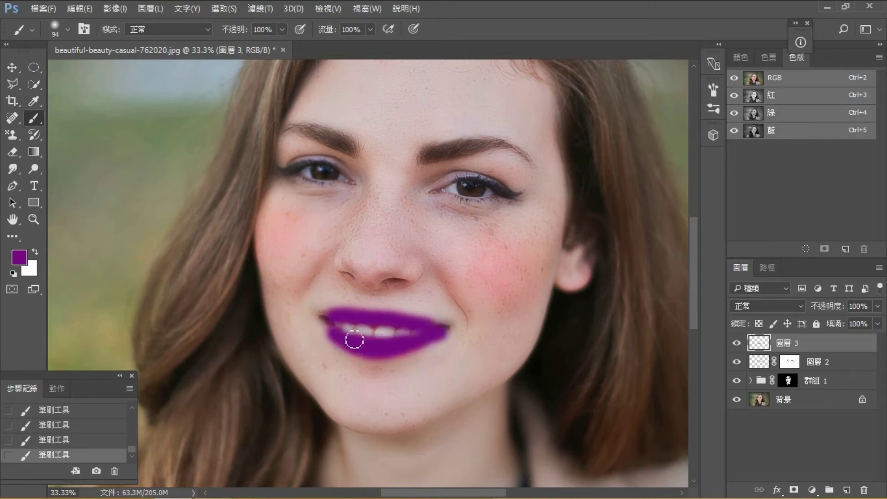
# Set the lip colour layer's blend mode to Soft Light and its opacity to 65%.
pyautogui.click(802, 308)
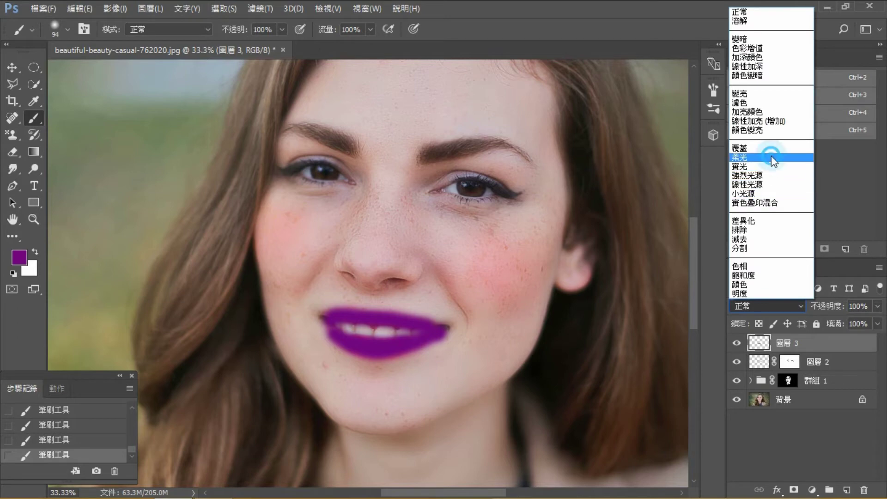
pyautogui.click(774, 158)
pyautogui.click(877, 305)
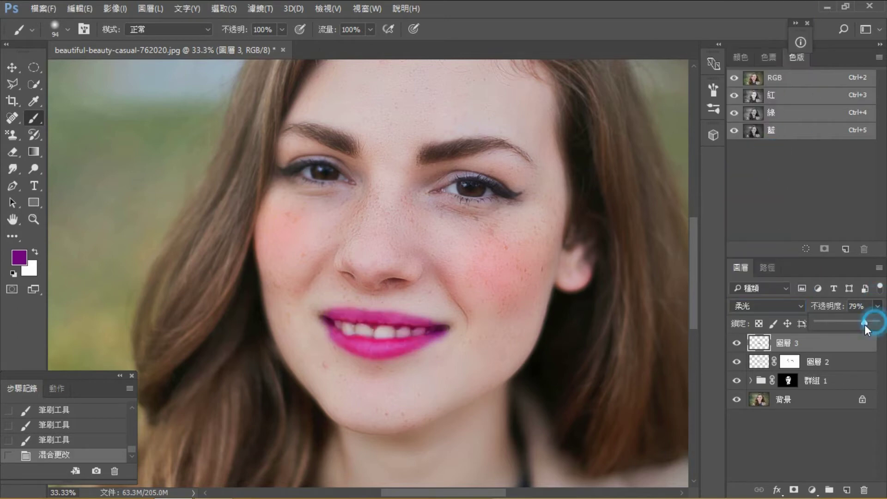
pyautogui.moveTo(864, 324); pyautogui.dragTo(856, 325)
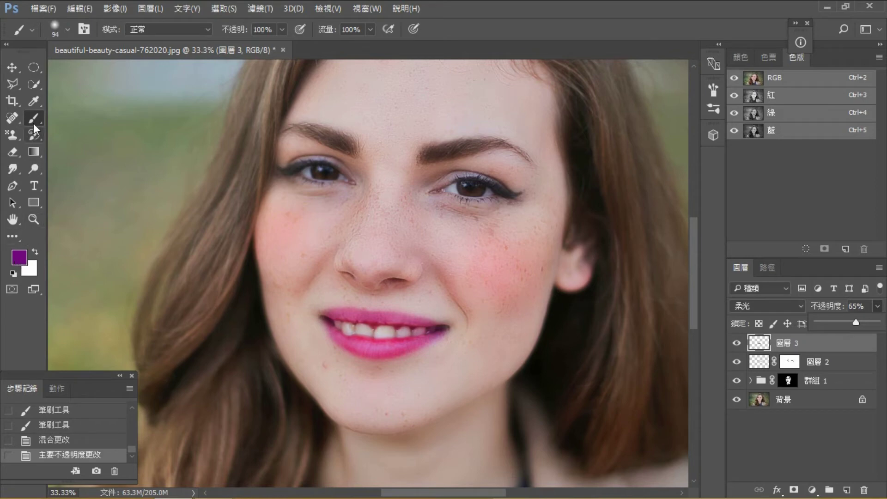
# Add a mask to the lip colour layer and paint black around the lips and over the teeth to remove spilled colour.
pyautogui.click(794, 489)
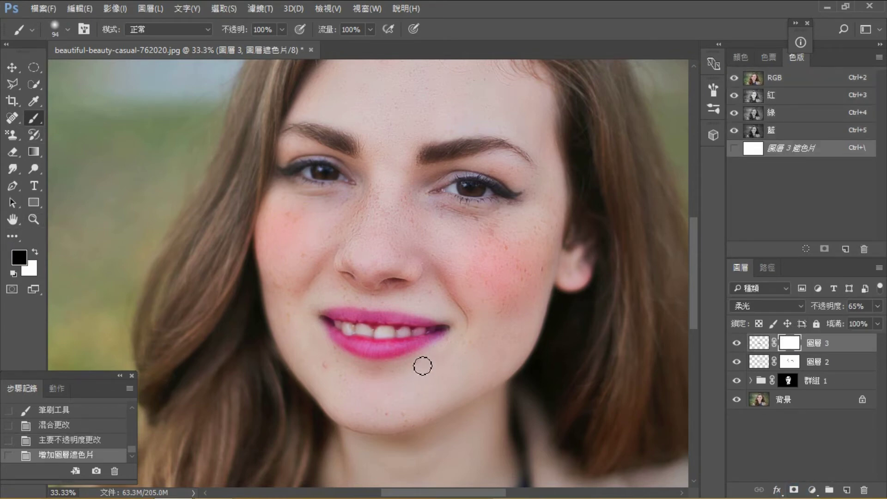
pyautogui.moveTo(416, 357)
pyautogui.mouseDown()
pyautogui.moveTo(453, 343)
pyautogui.moveTo(402, 368)
pyautogui.mouseUp()
pyautogui.moveTo(340, 356); pyautogui.dragTo(327, 341)
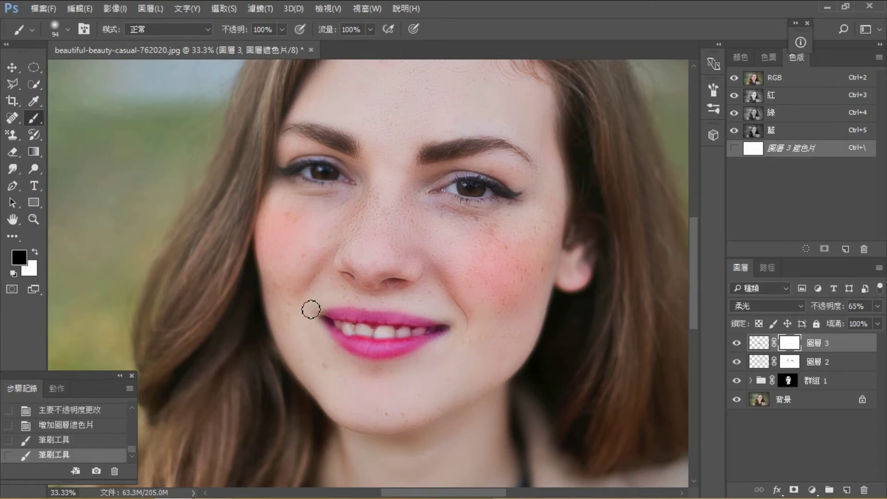
pyautogui.moveTo(467, 324)
pyautogui.mouseDown()
pyautogui.moveTo(440, 347)
pyautogui.moveTo(454, 365)
pyautogui.mouseUp()
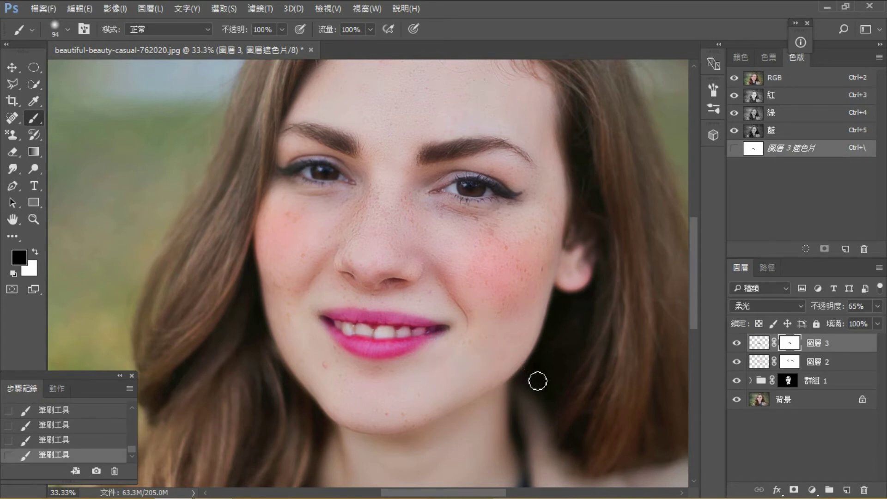
# Set the foreground colour to magenta 9d0a8d with the lip colour layer's mask active.
pyautogui.hotkey('ctrl', '+')
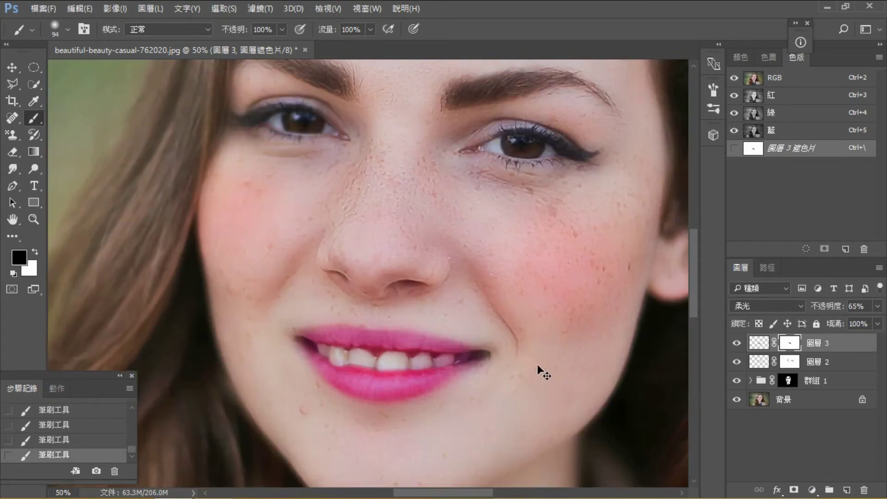
pyautogui.scroll(5, 580, 289)
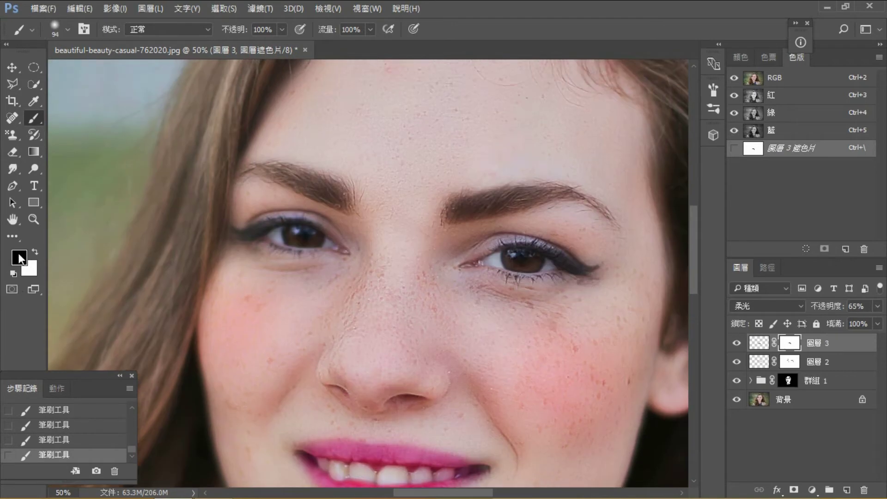
pyautogui.click(19, 258)
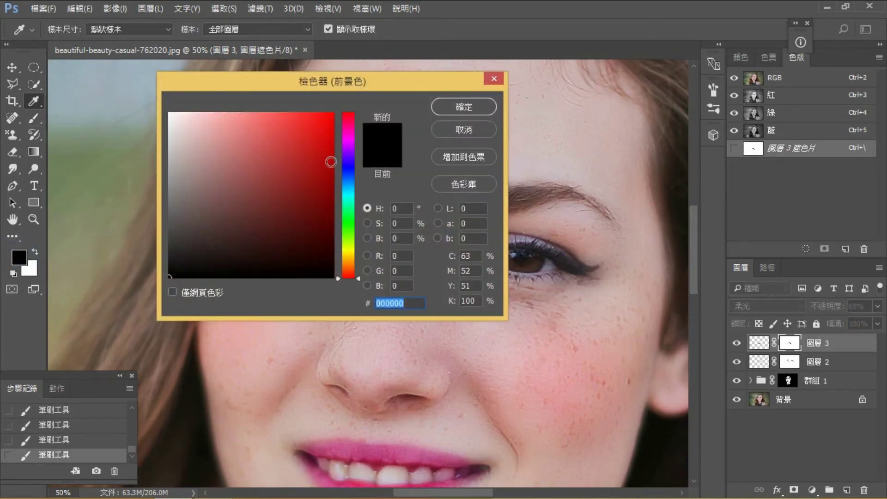
pyautogui.click(348, 138)
pyautogui.click(324, 175)
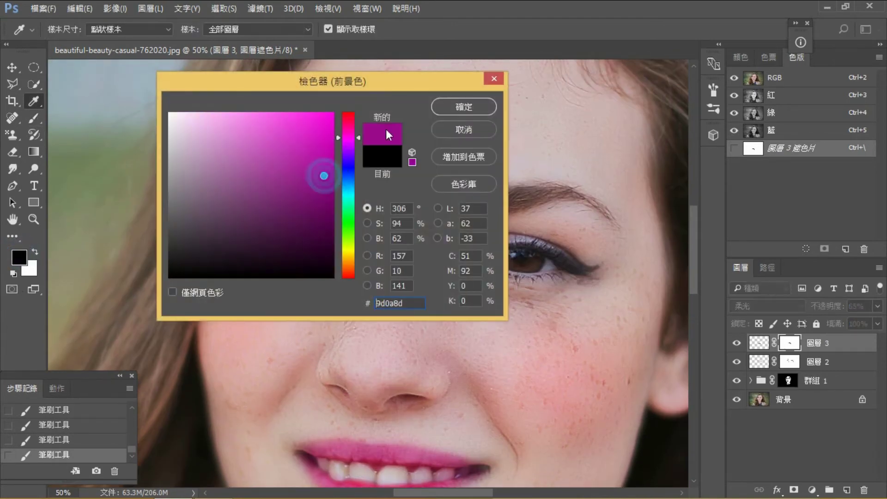
pyautogui.click(462, 107)
# Set the brush size to 34 pixels, then unlink the lip colour layer's mask and target the layer's pixels.
pyautogui.click(65, 28)
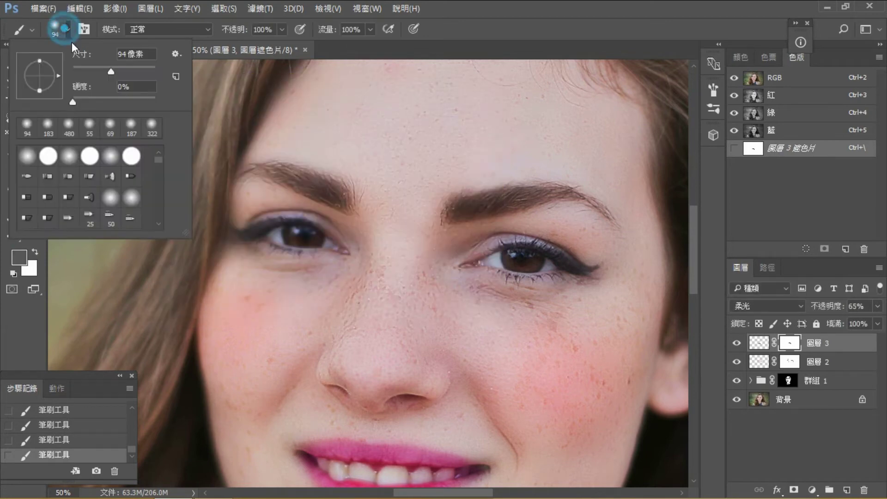
pyautogui.write('34')
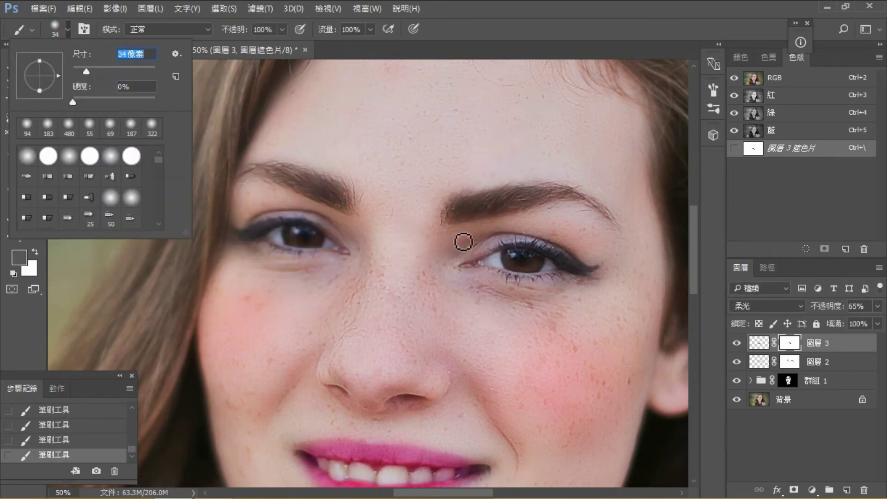
pyautogui.press('Return')
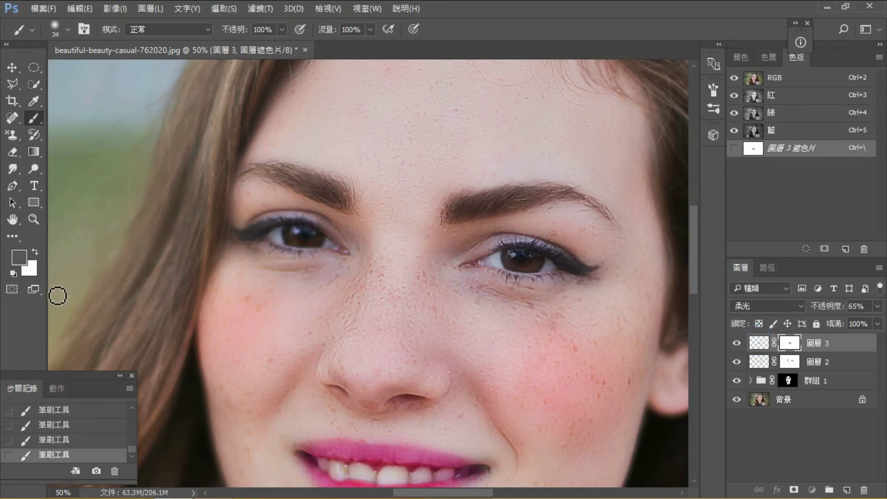
pyautogui.click(774, 343)
pyautogui.click(759, 342)
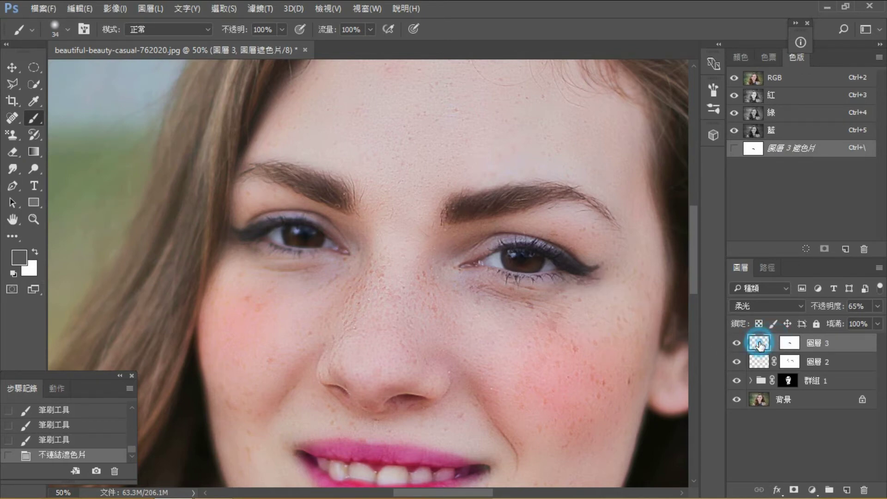
# Paint purple eyeshadow along both upper eyelids on the lip colour layer.
pyautogui.moveTo(484, 258)
pyautogui.mouseDown()
pyautogui.moveTo(533, 245)
pyautogui.moveTo(581, 261)
pyautogui.mouseUp()
pyautogui.moveTo(499, 240); pyautogui.dragTo(494, 239)
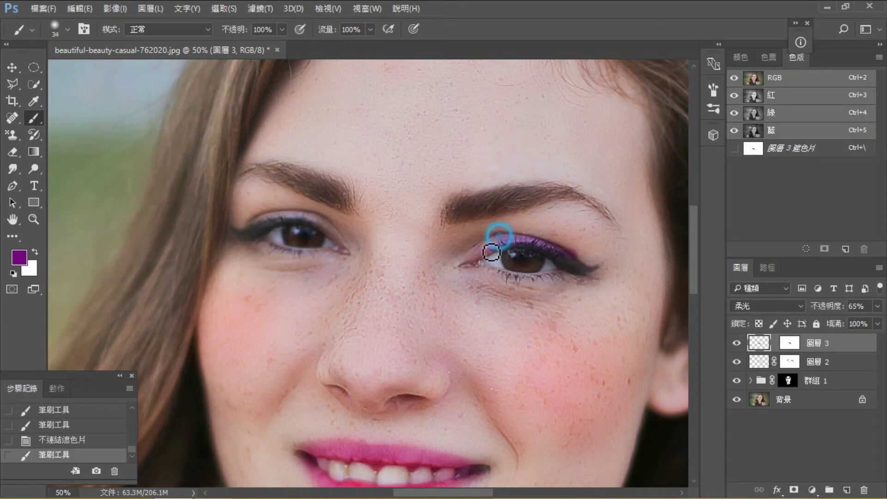
pyautogui.moveTo(319, 223)
pyautogui.mouseDown()
pyautogui.moveTo(249, 226)
pyautogui.moveTo(342, 237)
pyautogui.moveTo(347, 249)
pyautogui.mouseUp()
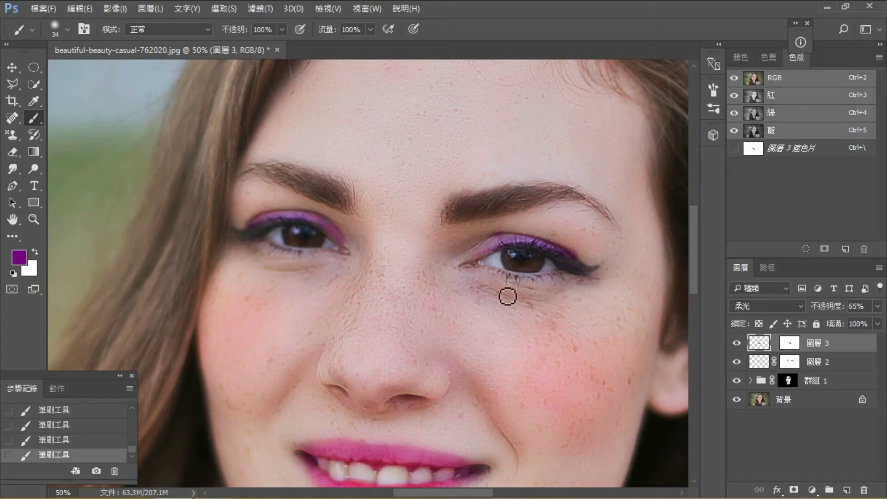
pyautogui.hotkey('ctrl', '-')
pyautogui.hotkey('ctrl', '-')
pyautogui.hotkey('ctrl', '-')
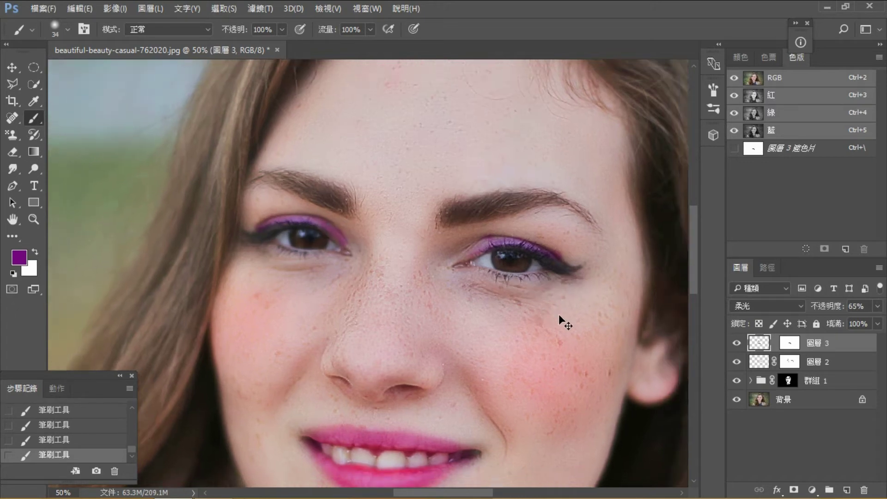
pyautogui.hotkey('ctrl', '-')
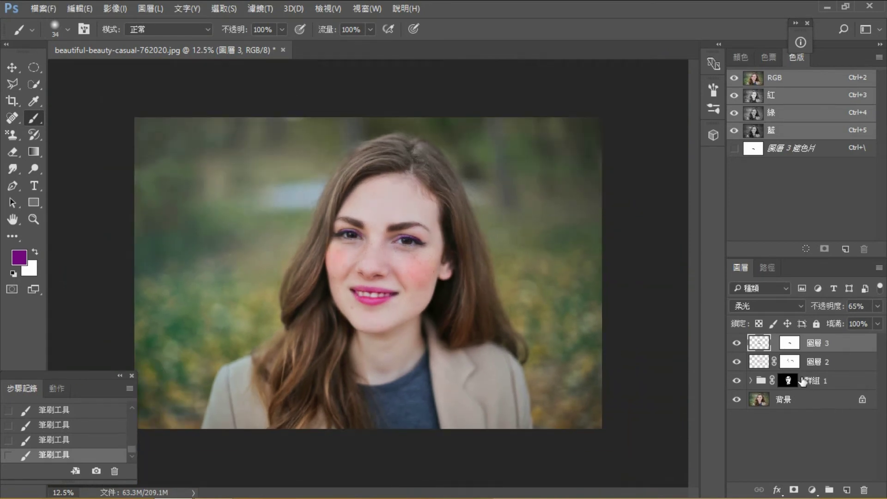
# Toggle the background layer's visibility to compare, and duplicate the background layer.
pyautogui.click(737, 399)
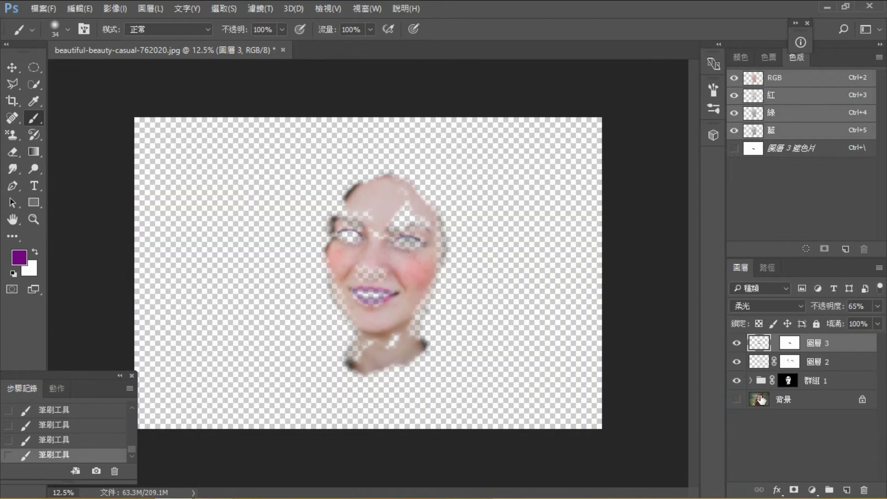
pyautogui.click(737, 399)
pyautogui.click(803, 401)
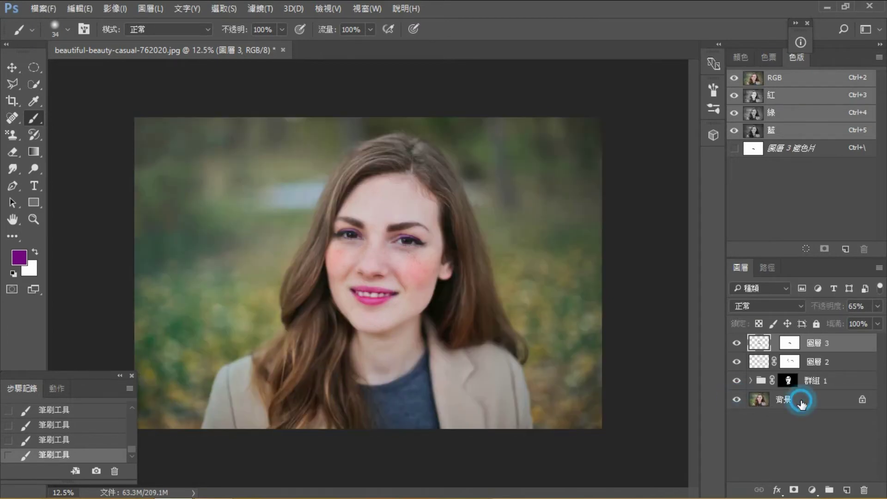
pyautogui.hotkey('ctrl', 'j')
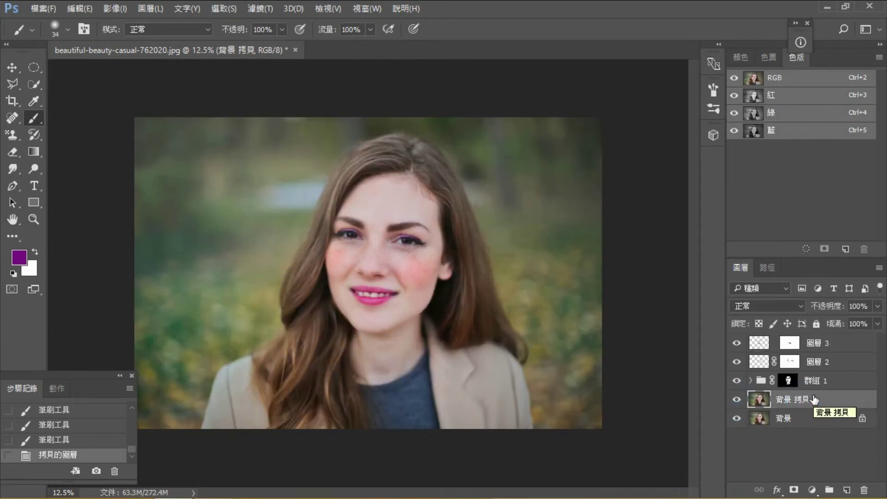
# Hide the original background layer and merge all the visible retouching layers into one.
pyautogui.click(742, 418)
pyautogui.rightClick(825, 350)
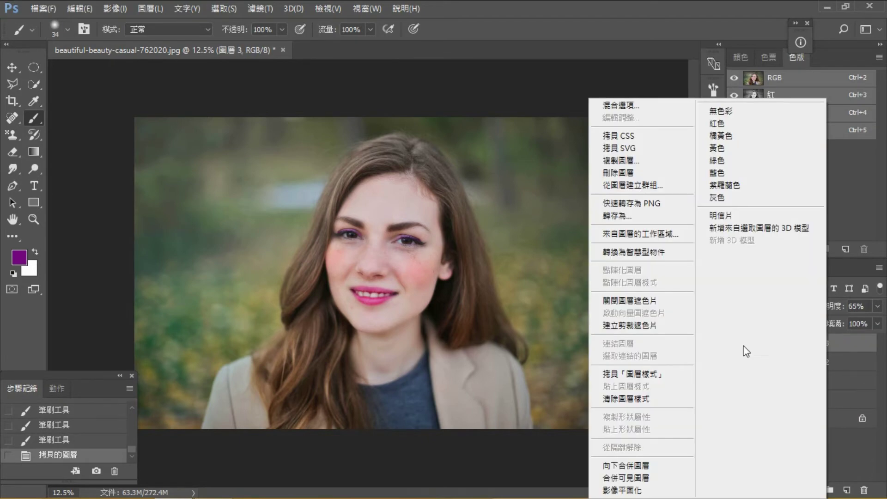
pyautogui.click(625, 478)
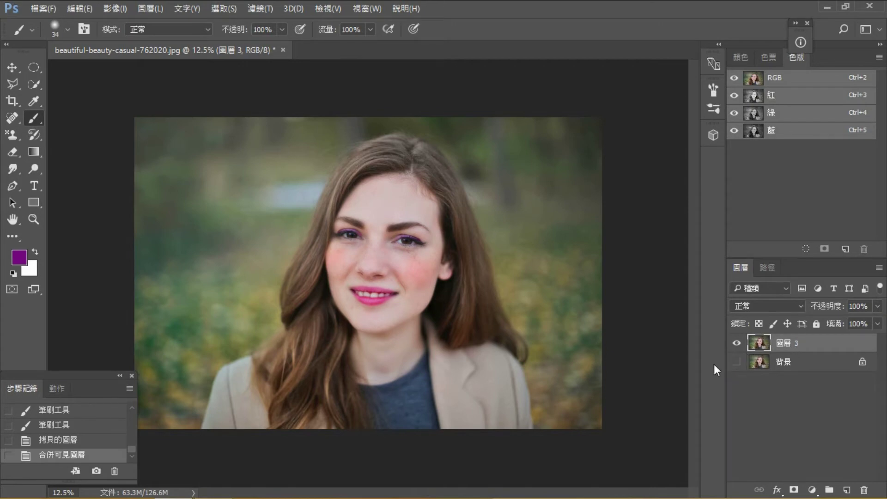
# Using the Smudge tool at 480 pixels and 100% strength, push the jawline below the more heavily blushed cheek inward.
pyautogui.hotkey('ctrl', '+')
pyautogui.hotkey('ctrl', '+')
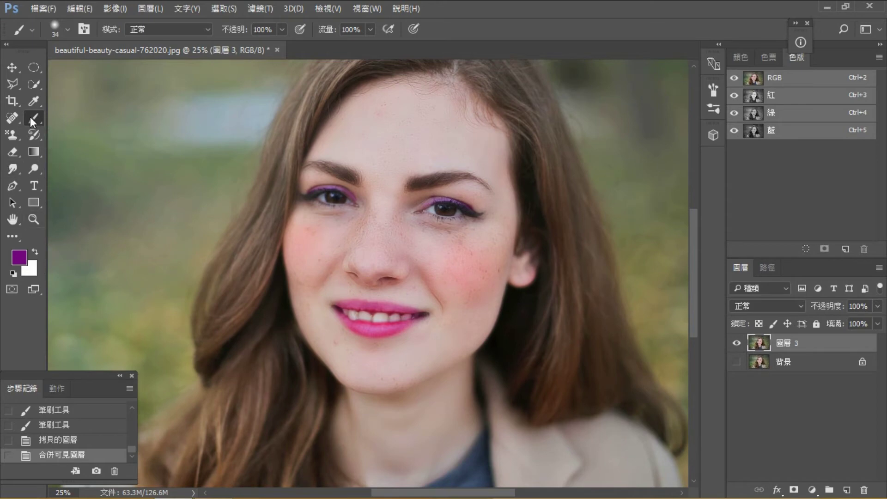
pyautogui.click(14, 169)
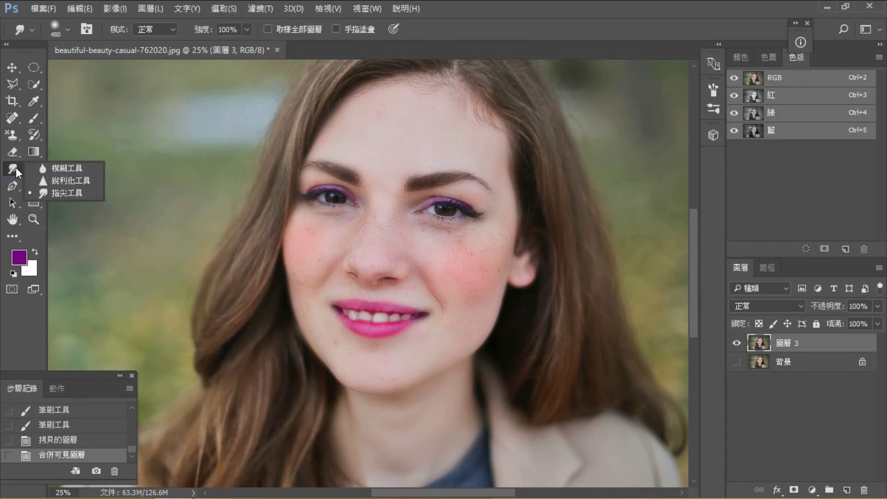
pyautogui.click(69, 190)
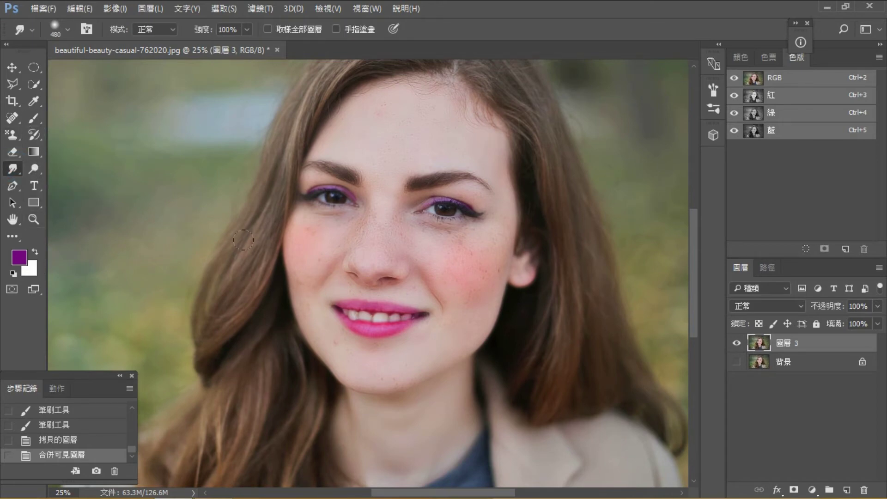
pyautogui.click(67, 29)
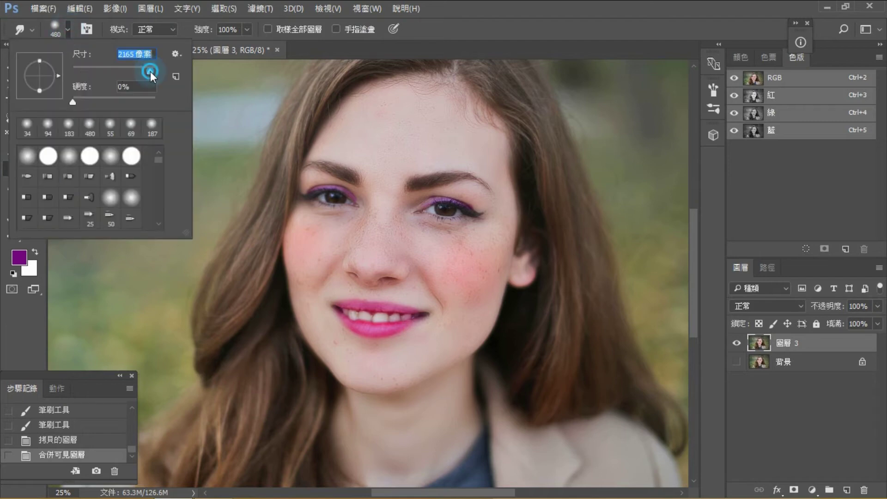
pyautogui.moveTo(149, 70); pyautogui.dragTo(146, 71)
pyautogui.click(476, 326)
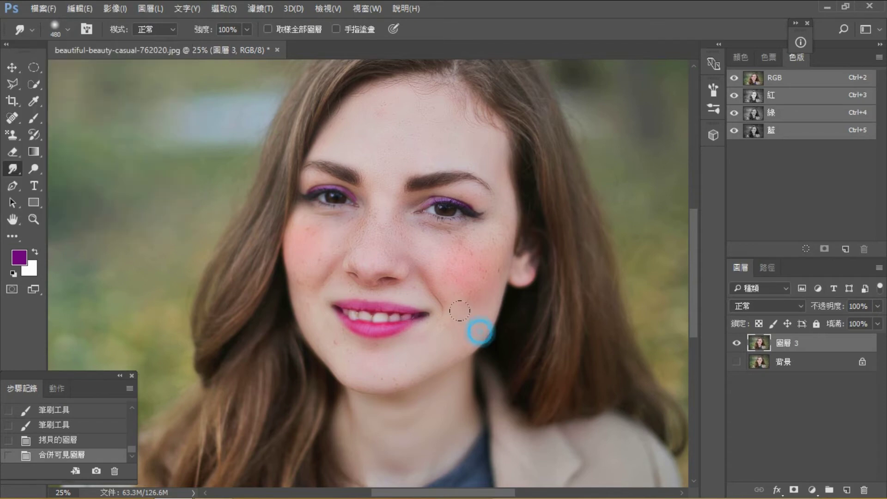
pyautogui.moveTo(465, 311)
pyautogui.mouseDown()
pyautogui.moveTo(467, 301)
pyautogui.moveTo(460, 312)
pyautogui.mouseUp()
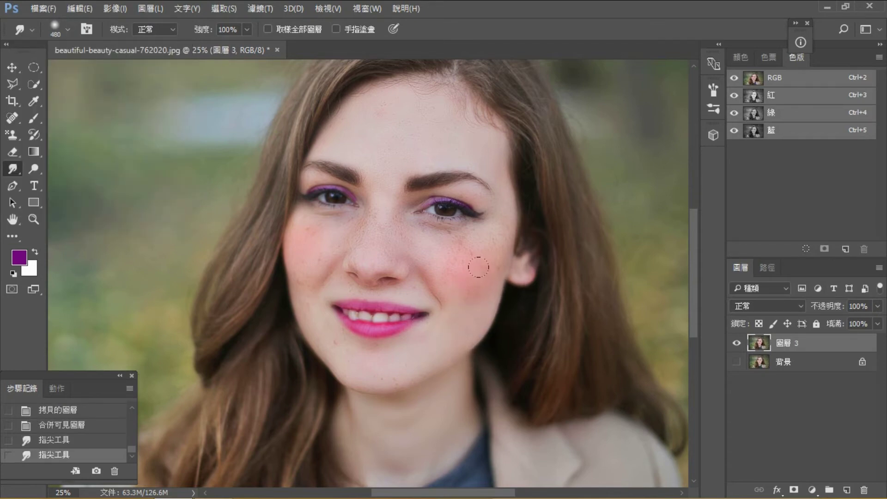
# Try smudging the opposite cheek, jaw and adjoining hair inward, and revert those strokes through the history.
pyautogui.moveTo(295, 299)
pyautogui.mouseDown()
pyautogui.moveTo(311, 311)
pyautogui.moveTo(298, 319)
pyautogui.mouseUp()
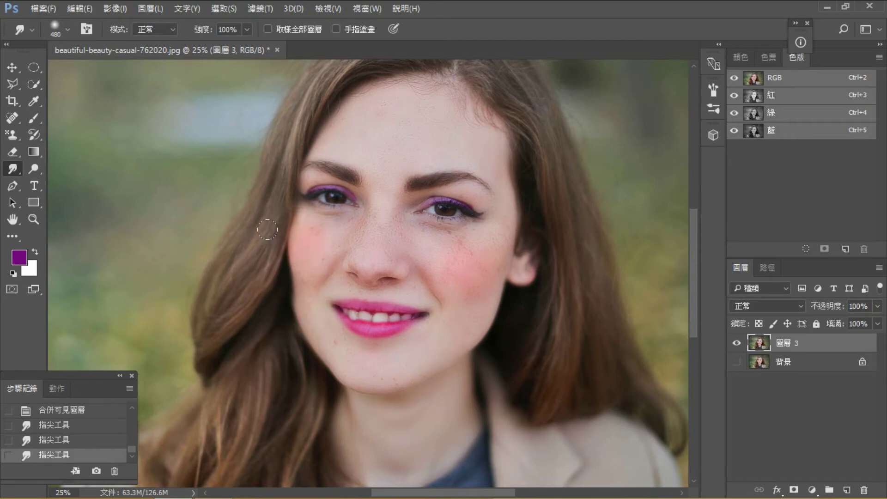
pyautogui.click(70, 439)
pyautogui.moveTo(255, 230); pyautogui.dragTo(258, 218)
pyautogui.click(46, 440)
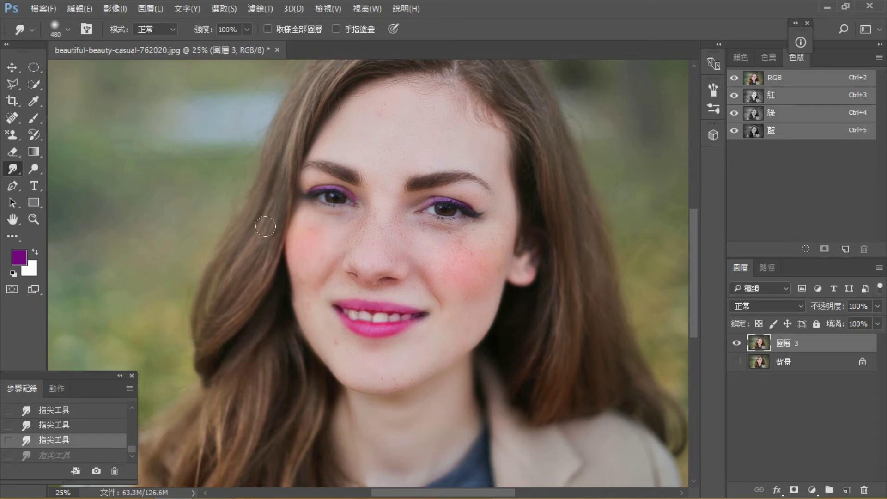
pyautogui.moveTo(265, 226); pyautogui.dragTo(284, 275)
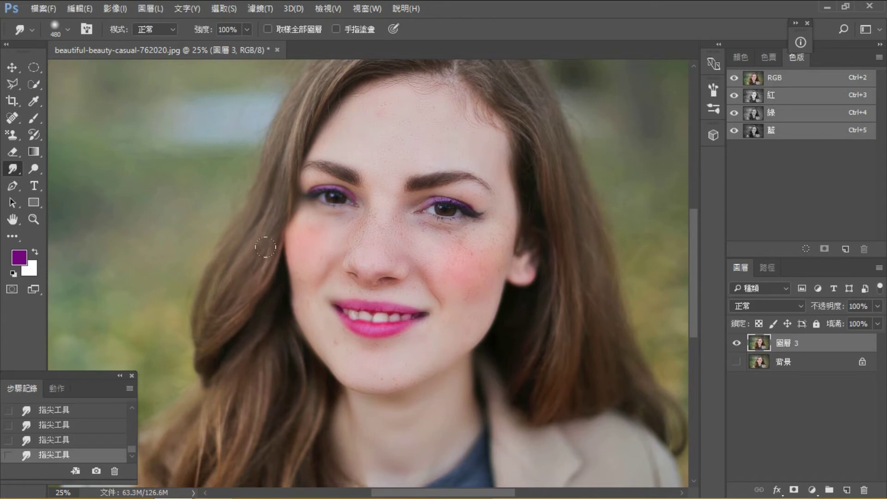
pyautogui.click(90, 411)
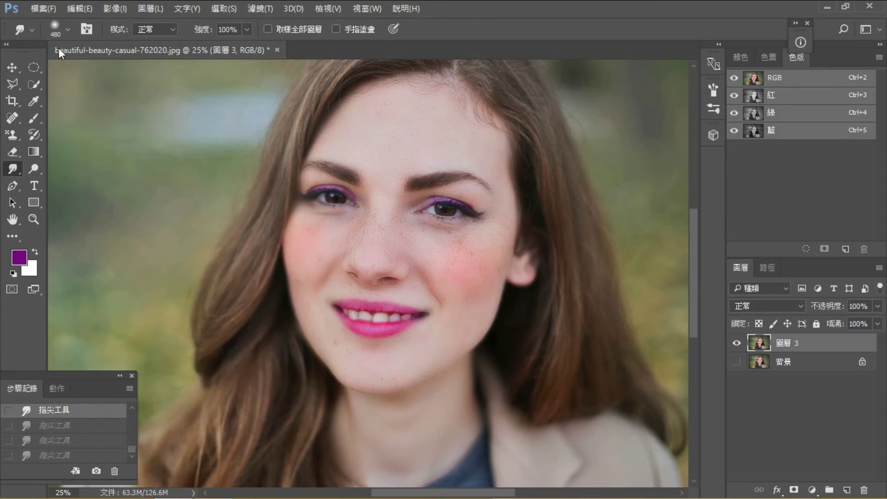
# Set the Smudge brush size to 2520 pixels and push the hair and face outline inward to slim the face.
pyautogui.click(67, 31)
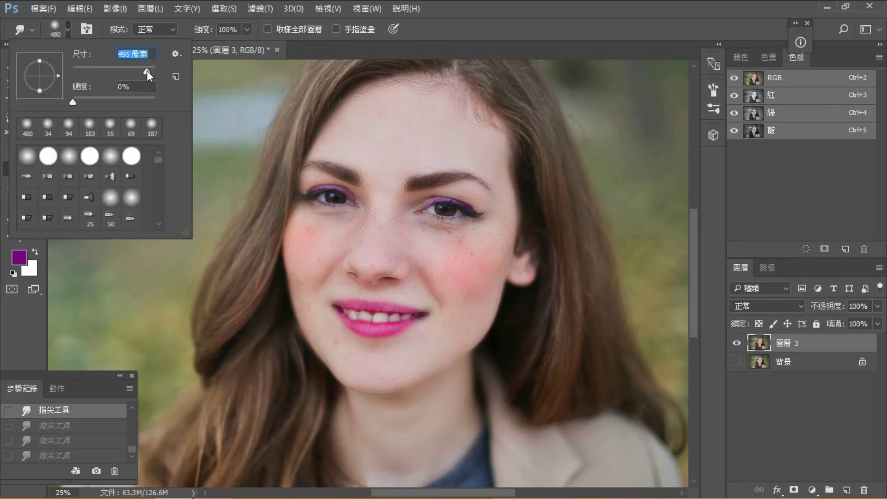
pyautogui.moveTo(147, 71); pyautogui.dragTo(153, 74)
pyautogui.click(220, 240)
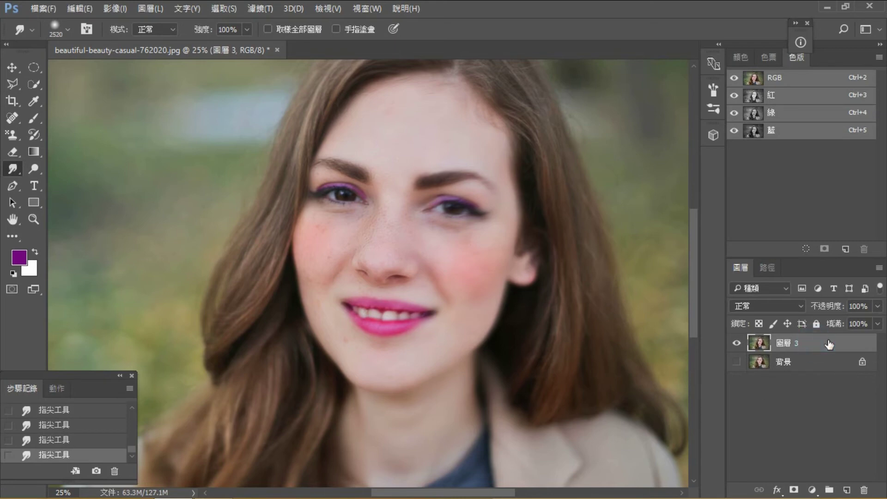
# Duplicate the smudged portrait layer and set the copy to Multiply (色彩增值) blending at 77% opacity.
pyautogui.hotkey('ctrl', 'j')
pyautogui.click(803, 305)
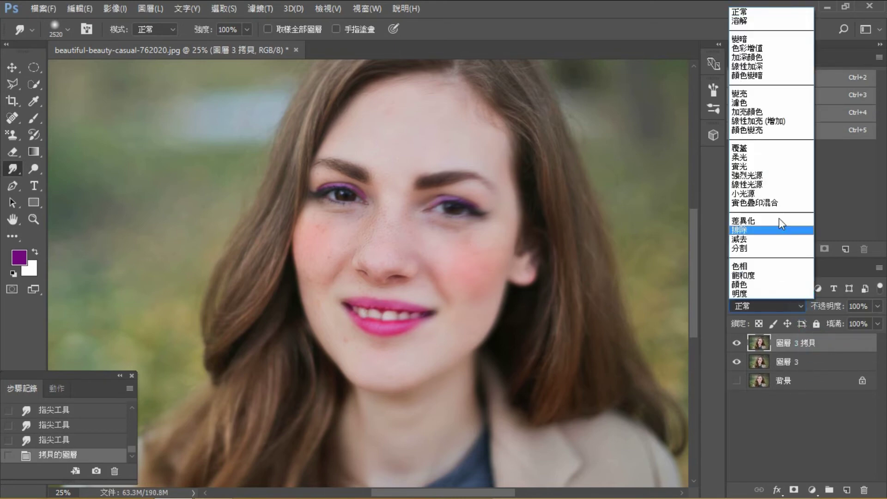
pyautogui.click(762, 48)
pyautogui.hotkey('ctrl', '-')
pyautogui.hotkey('ctrl', '-')
pyautogui.hotkey('ctrl', '-')
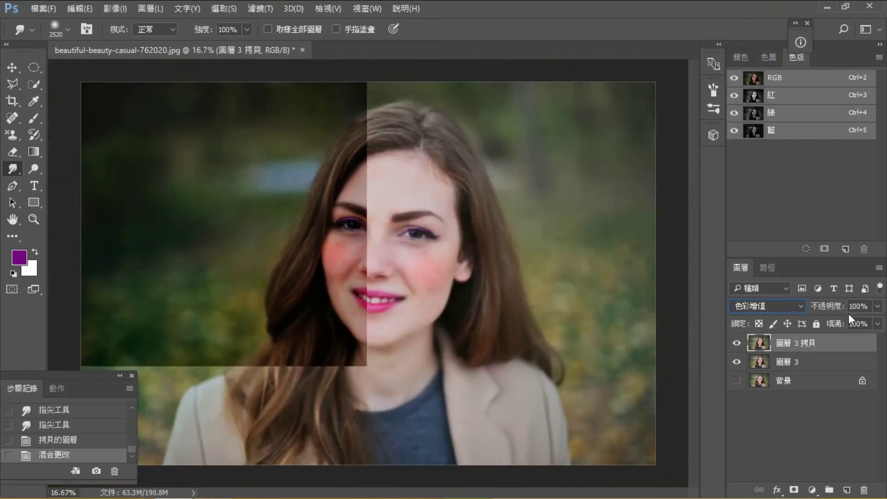
pyautogui.hotkey('ctrl', '+')
pyautogui.hotkey('ctrl', '+')
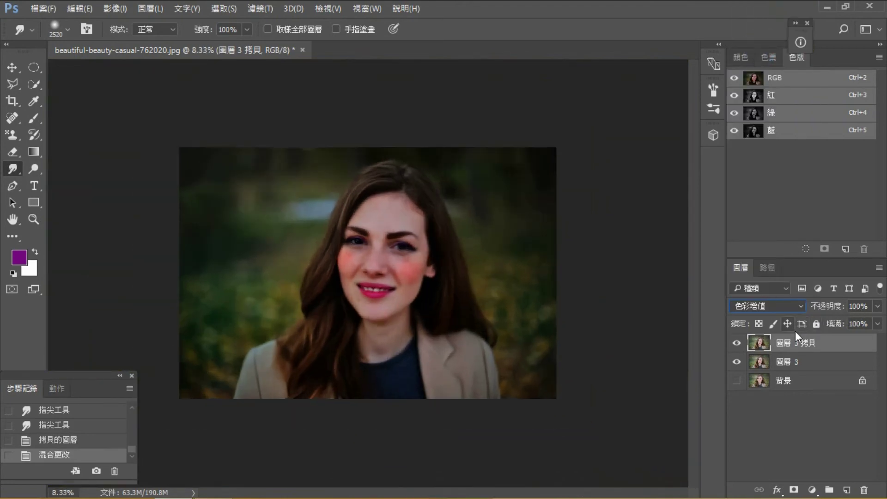
pyautogui.hotkey('ctrl', '-')
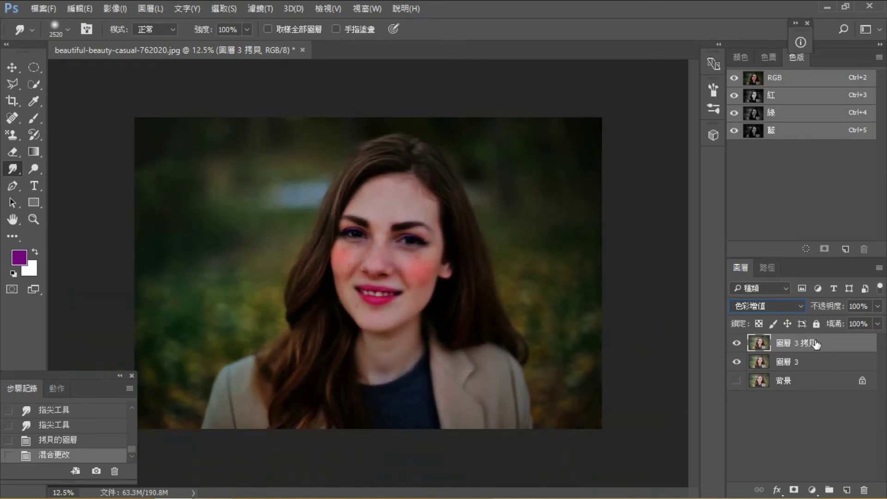
pyautogui.click(878, 307)
pyautogui.moveTo(861, 324); pyautogui.dragTo(863, 323)
# Duplicate the Multiply layer and set the new copy to Soft Light (柔光) blending at 78% opacity.
pyautogui.hotkey('ctrl', 'j')
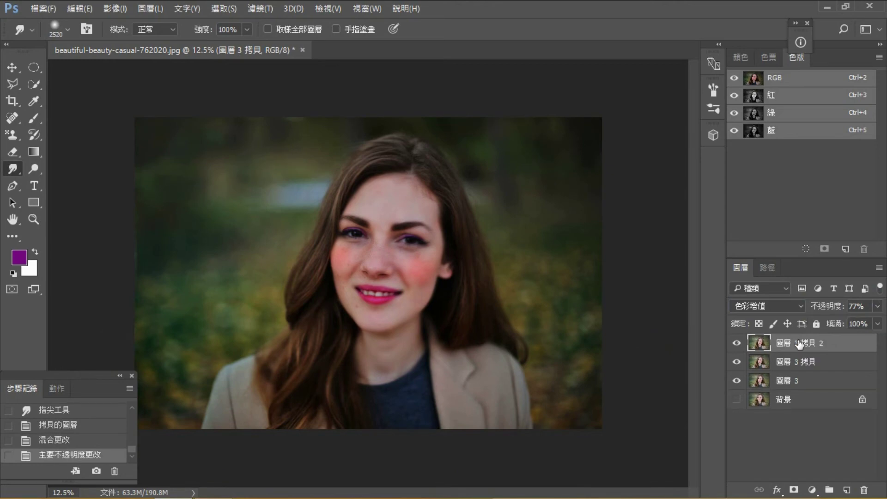
pyautogui.click(797, 307)
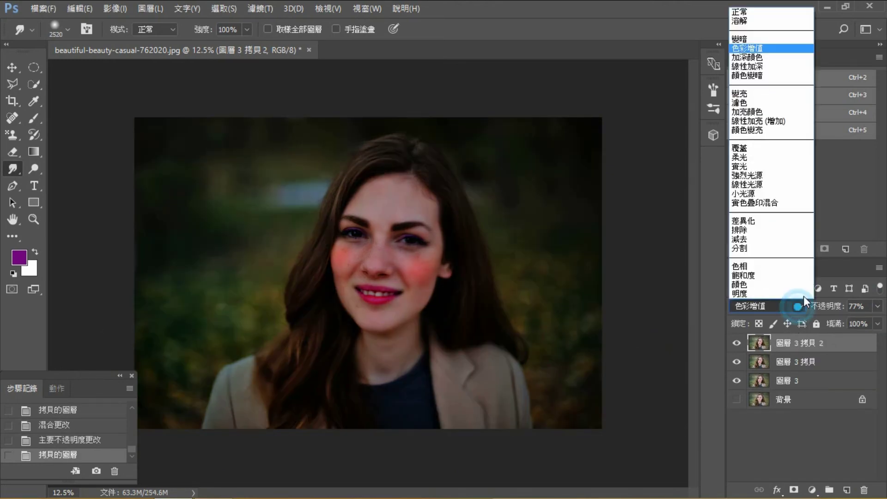
pyautogui.click(784, 157)
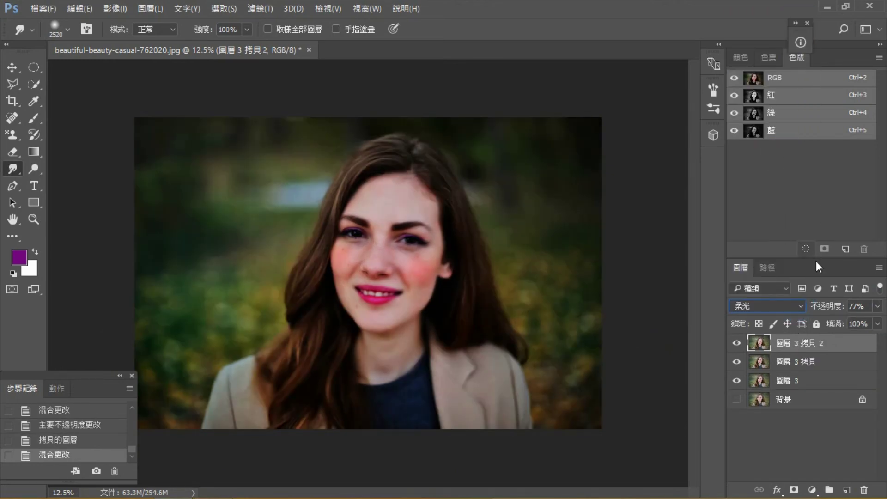
pyautogui.click(877, 309)
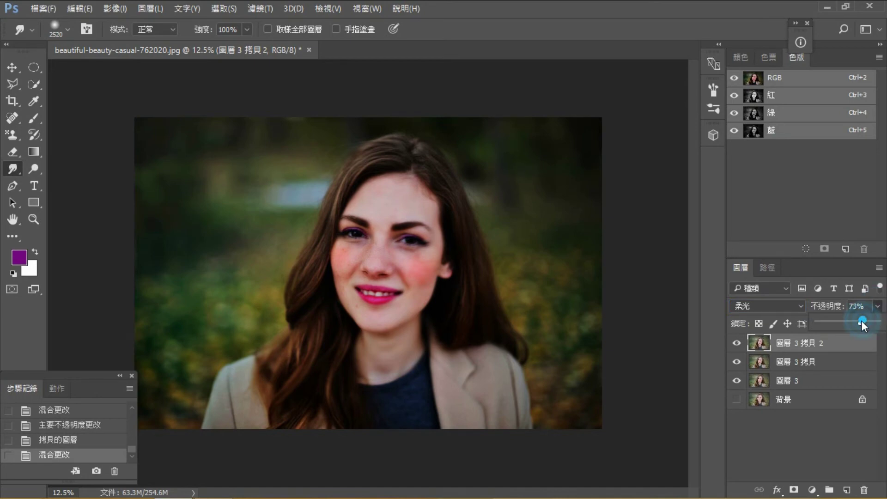
pyautogui.moveTo(864, 321); pyautogui.dragTo(865, 320)
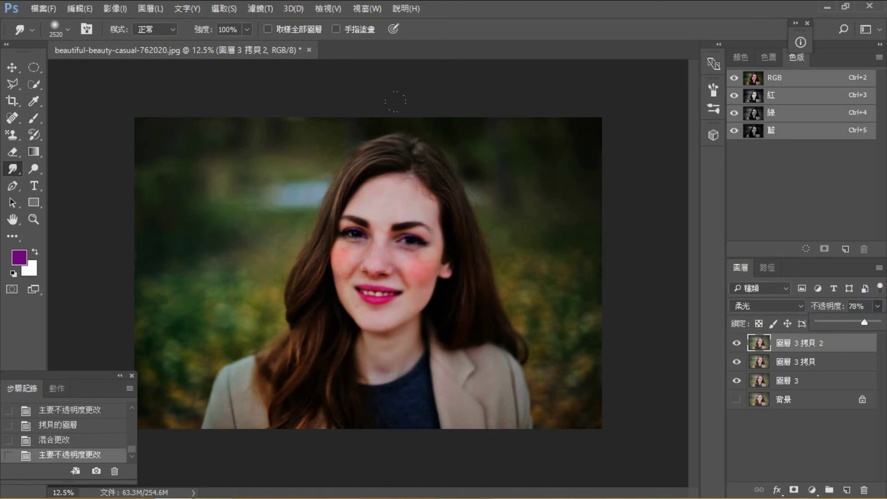
# Apply a 50-300 mm zoom Lens Flare (反光效果) at 100% brightness to the Multiply layer, centred on the background beside the woman's hair.
pyautogui.rightClick(814, 362)
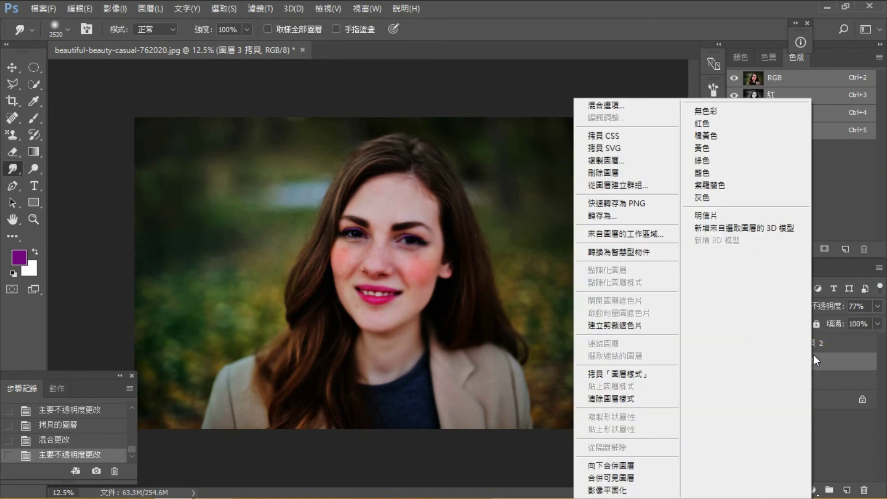
pyautogui.click(252, 8)
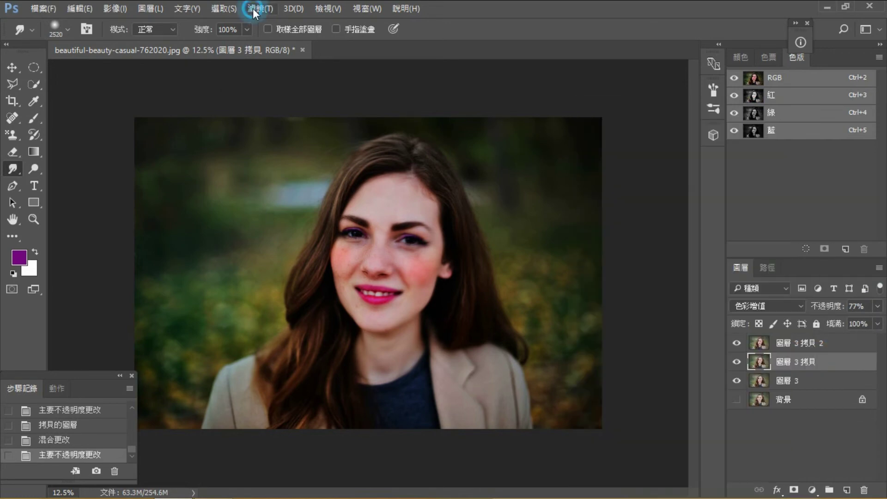
pyautogui.click(253, 8)
pyautogui.moveTo(379, 199)
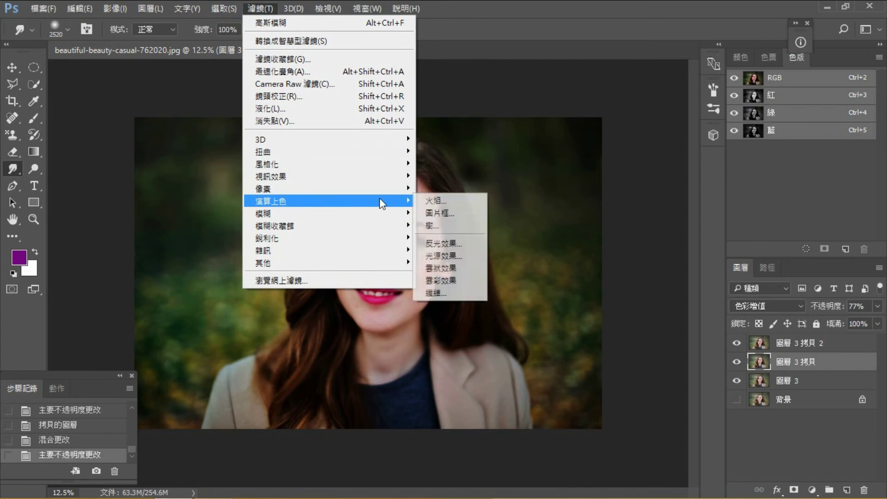
pyautogui.click(464, 244)
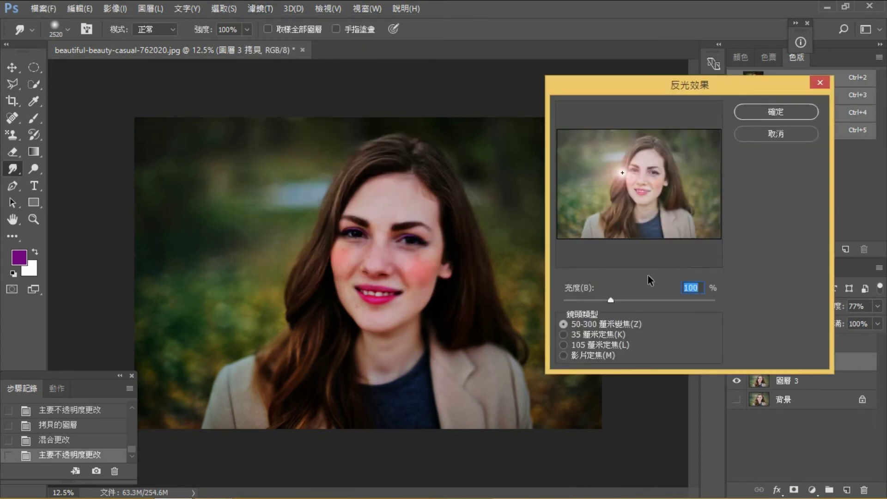
pyautogui.moveTo(622, 173); pyautogui.dragTo(583, 173)
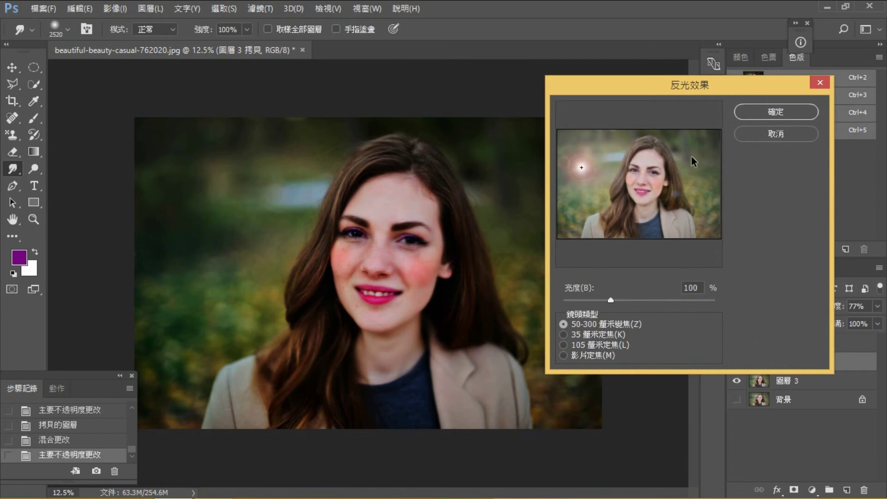
pyautogui.click(804, 112)
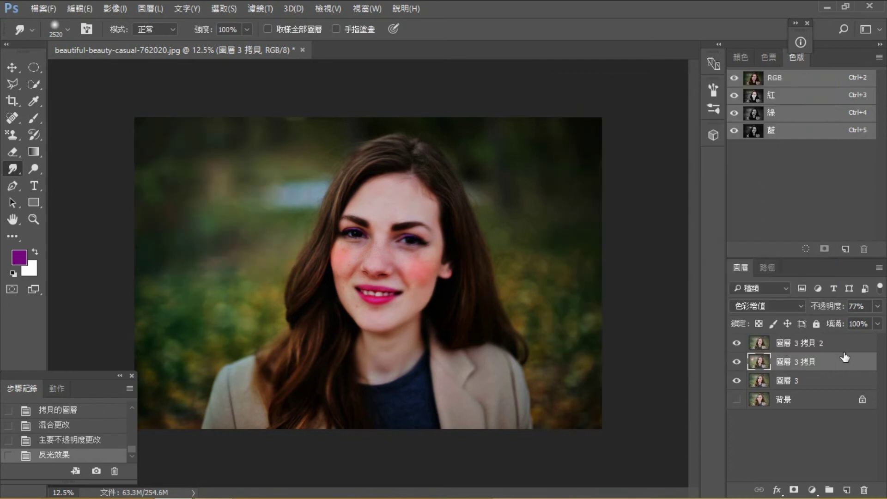
# Merge the visible portrait layers into one, keeping the hidden background layer separate.
pyautogui.click(780, 343)
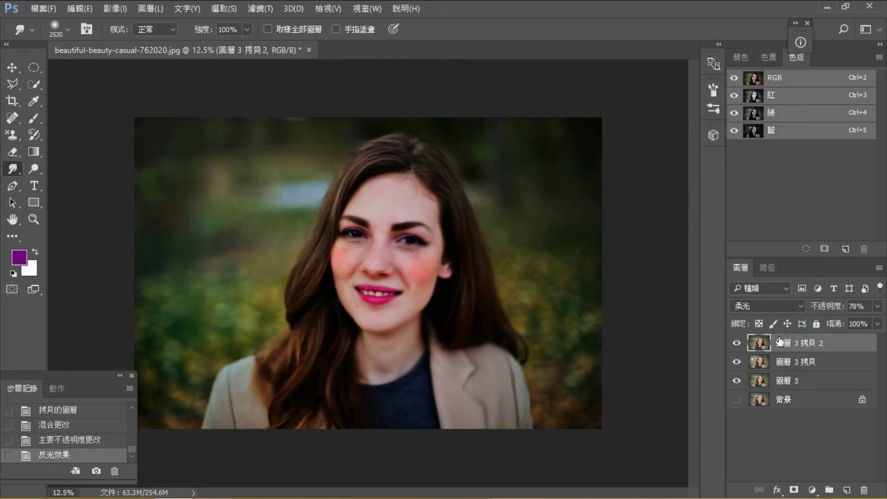
pyautogui.click(822, 366)
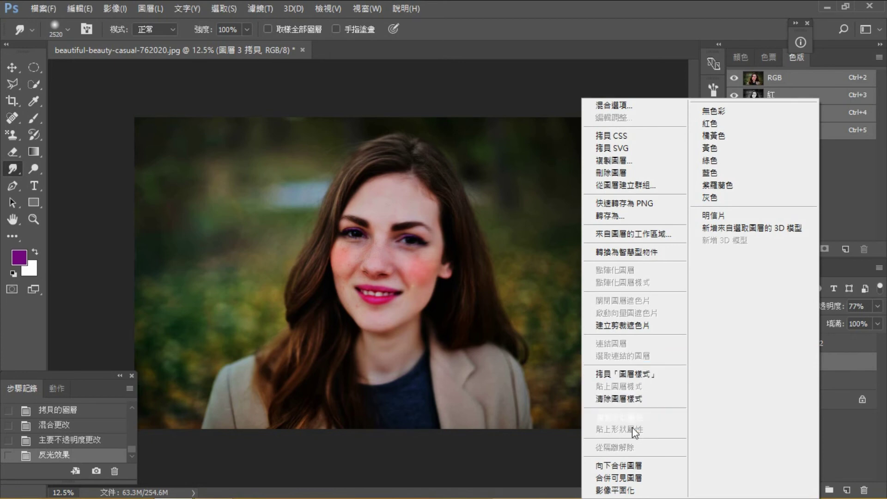
pyautogui.click(621, 478)
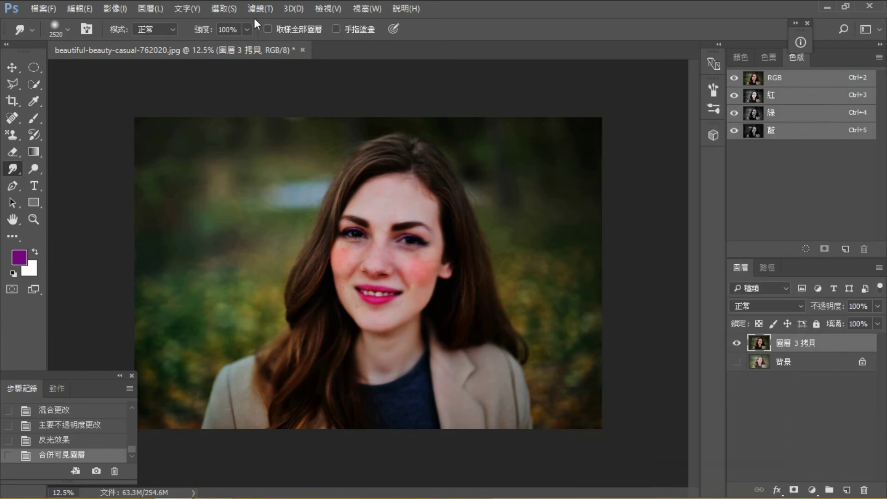
# Apply Lighting Effects (光源效果) to the portrait layer, with the spotlight colour set to light purple, RGB 176, 167, 228.
pyautogui.click(259, 8)
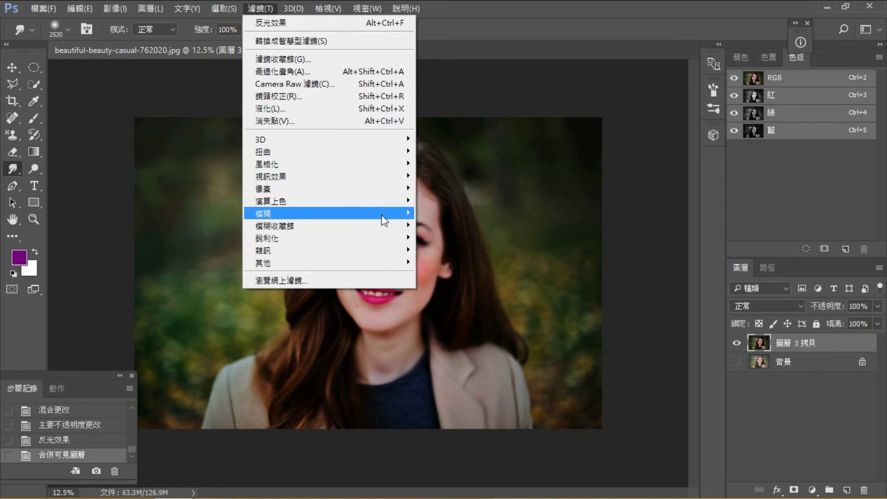
pyautogui.moveTo(382, 204)
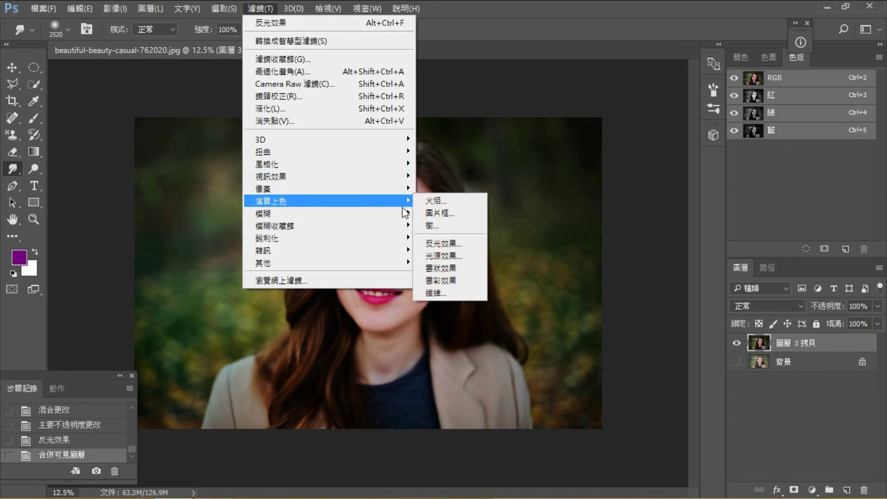
pyautogui.click(451, 255)
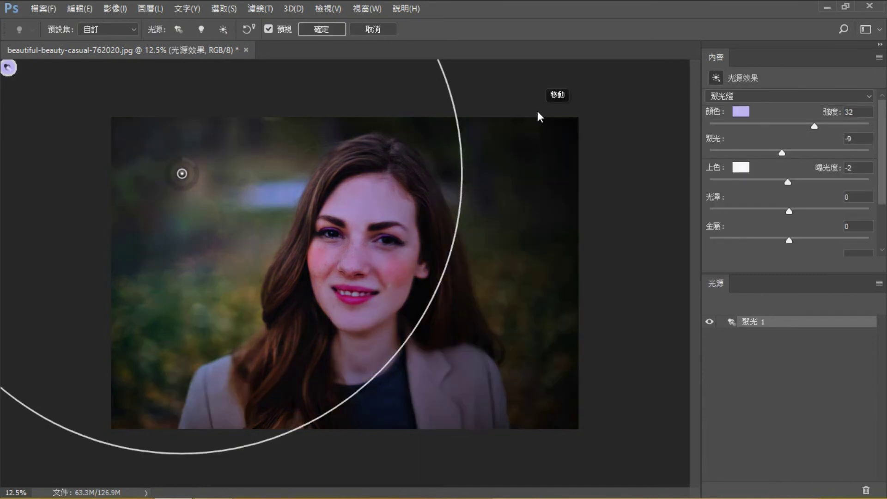
pyautogui.click(741, 112)
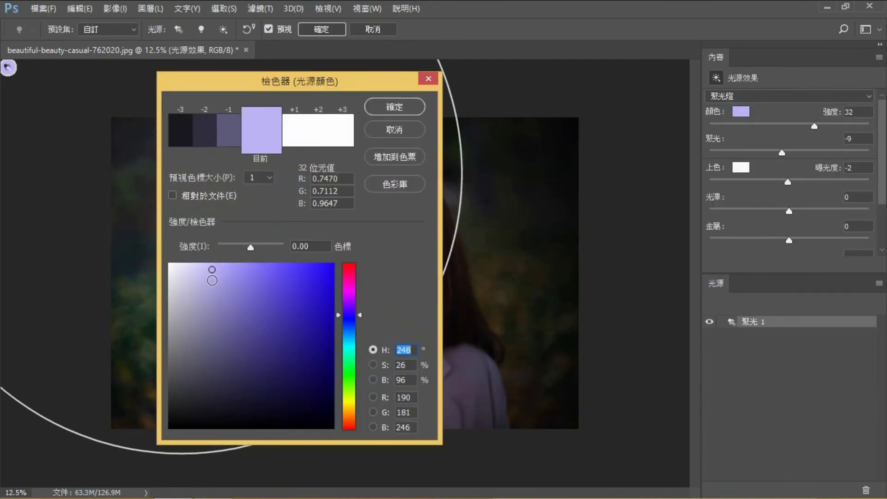
pyautogui.click(212, 280)
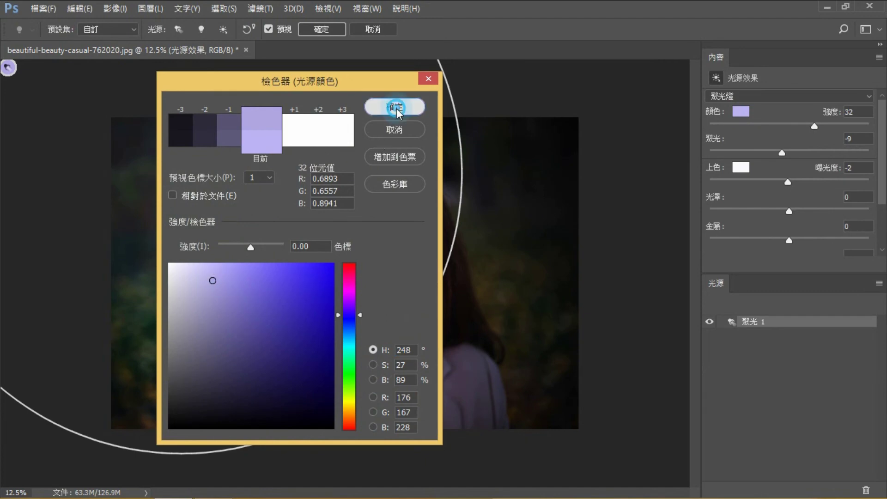
pyautogui.click(393, 110)
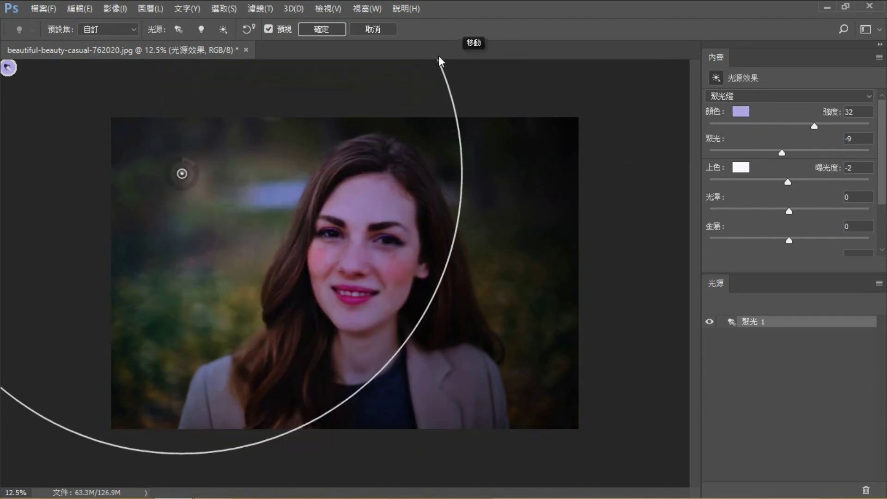
pyautogui.click(326, 29)
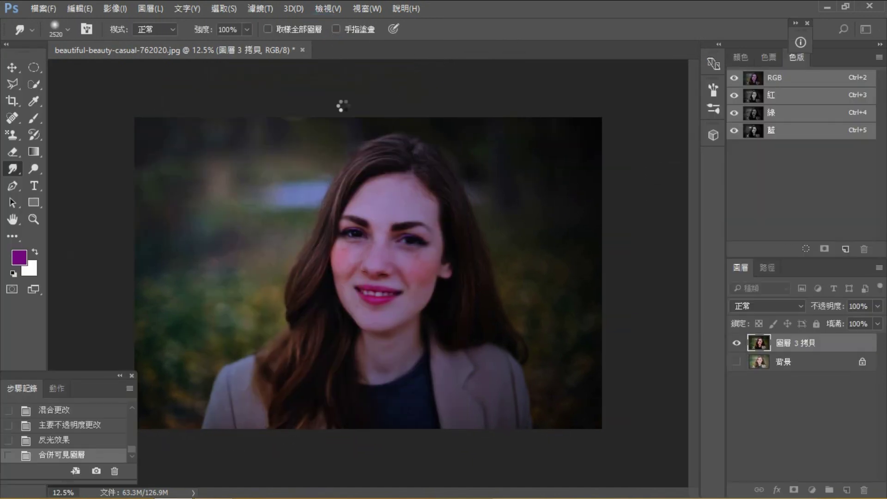
# Apply a 50-300 mm zoom Lens Flare (反光效果) at 100% brightness, centred near the left edge of the portrait's background.
pyautogui.click(261, 12)
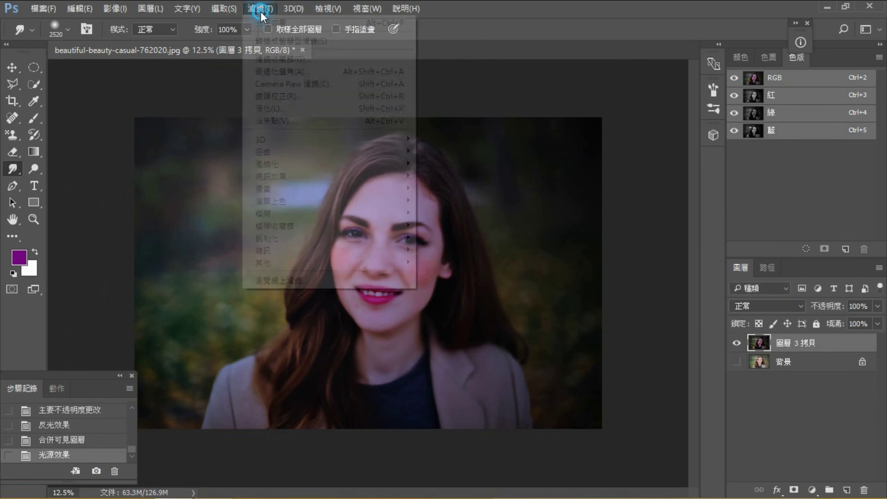
pyautogui.moveTo(324, 201)
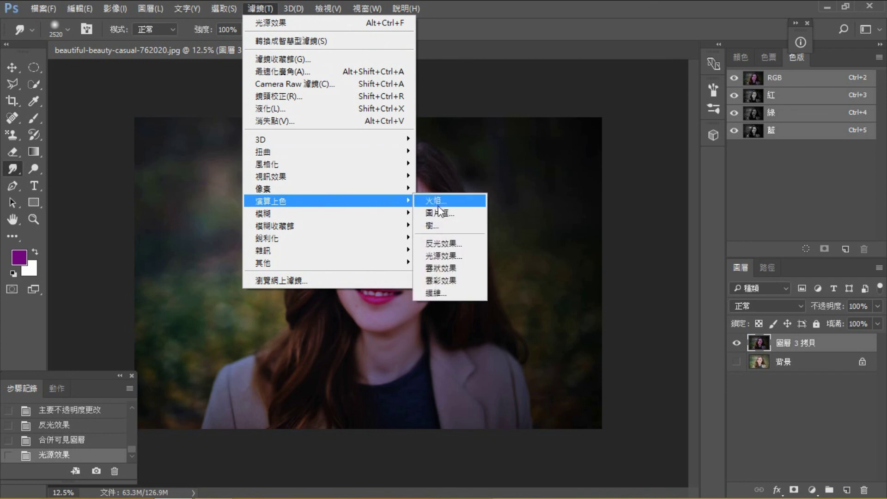
pyautogui.click(448, 246)
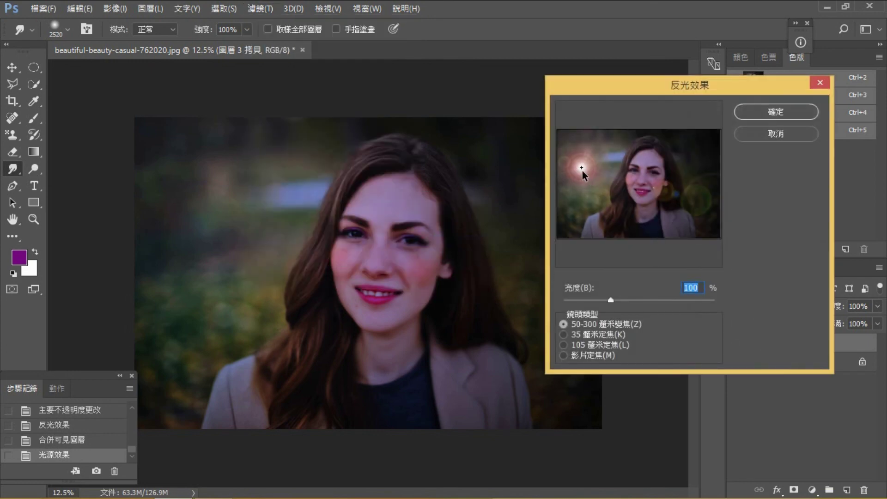
pyautogui.moveTo(582, 171); pyautogui.dragTo(574, 171)
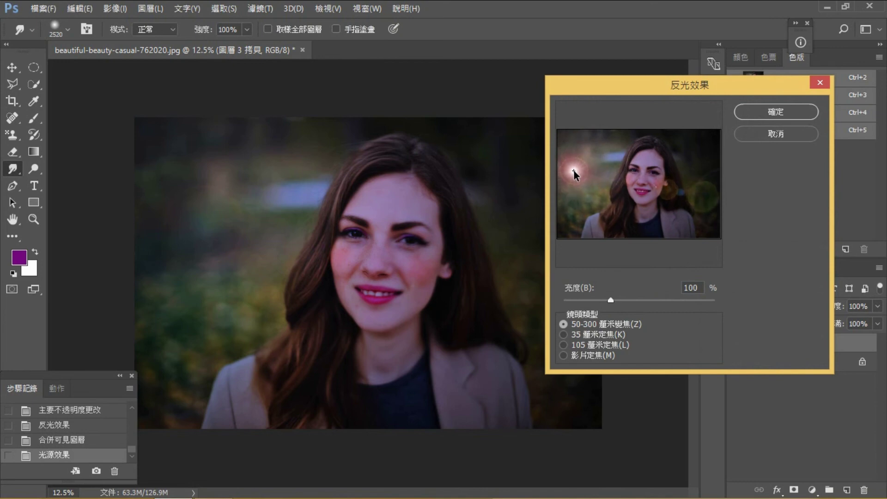
pyautogui.click(777, 112)
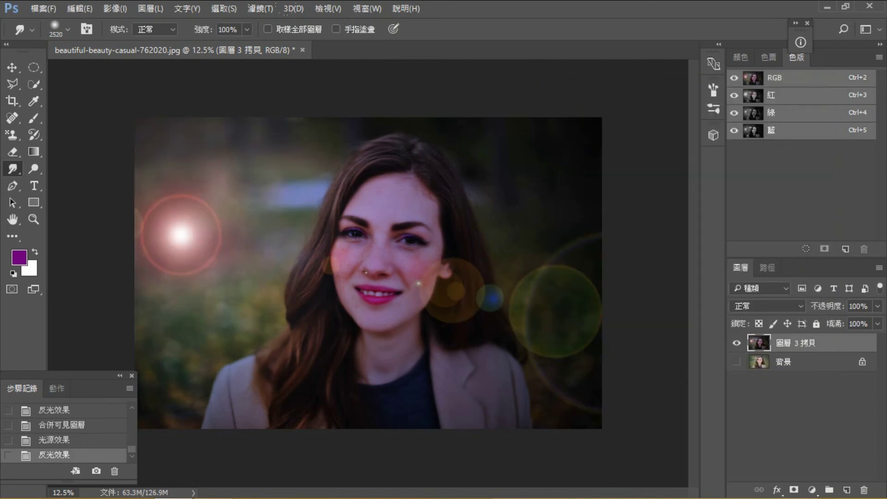
# Apply the Oil Paint (油畫) filter with stylization 8.0, cleanliness 5.1, scale 3.2, bristle detail 5.9, lighting angle -60° and shine 1.3.
pyautogui.click(249, 7)
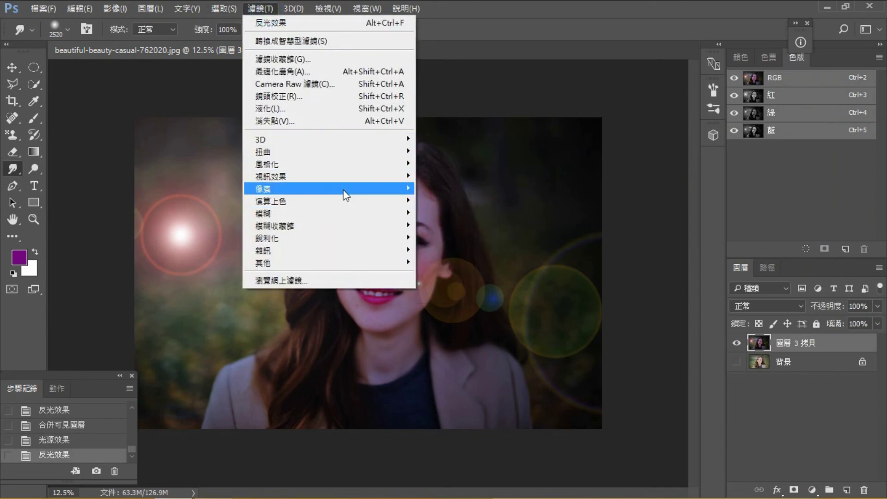
pyautogui.moveTo(349, 189)
pyautogui.moveTo(368, 165)
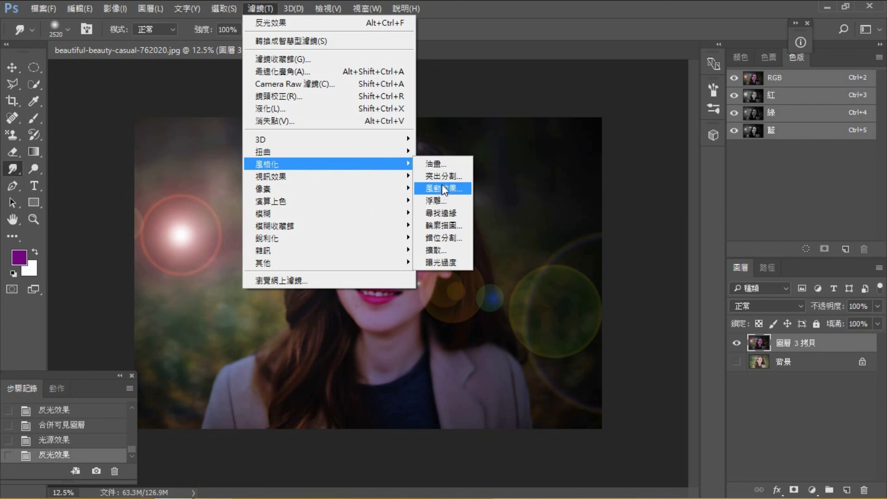
pyautogui.click(443, 165)
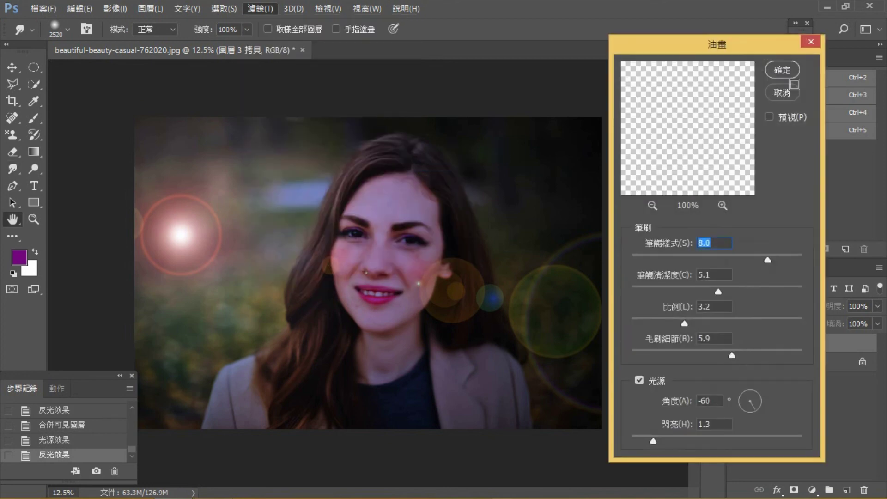
pyautogui.click(788, 70)
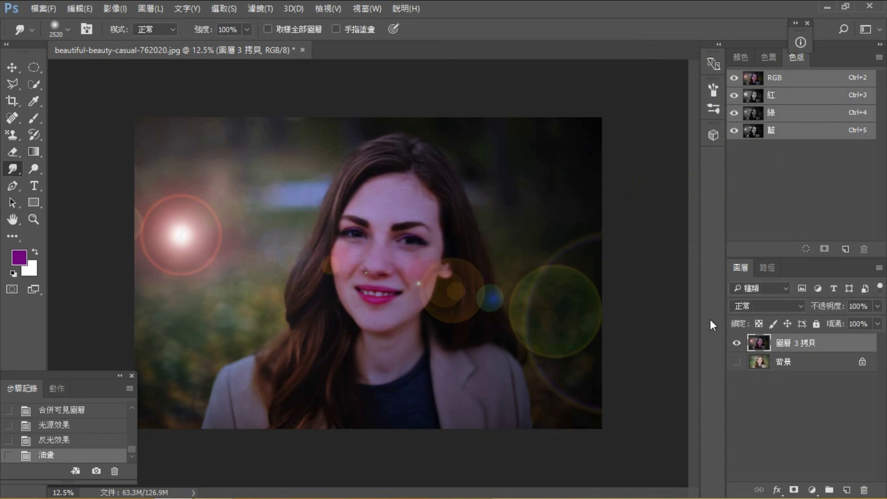
# Make the background layer visible and toggle the retouched layer off and on to compare it with the original.
pyautogui.click(736, 362)
pyautogui.click(737, 343)
pyautogui.click(736, 342)
pyautogui.click(737, 343)
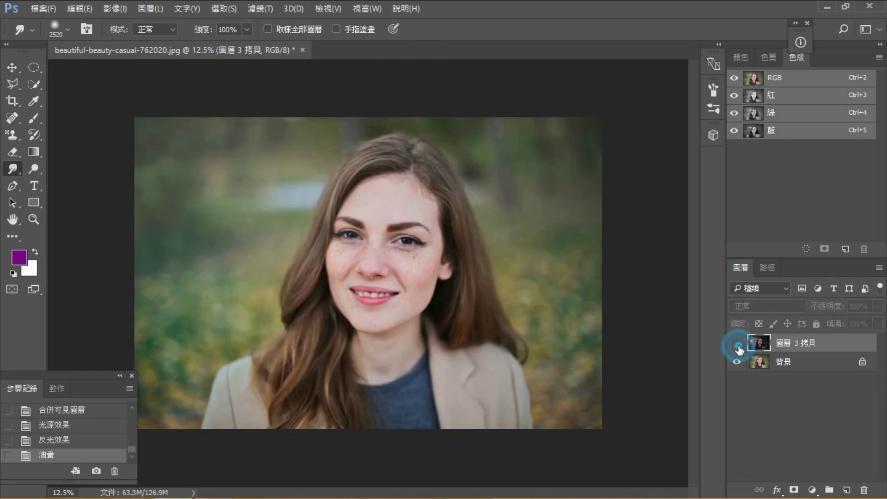
pyautogui.click(737, 343)
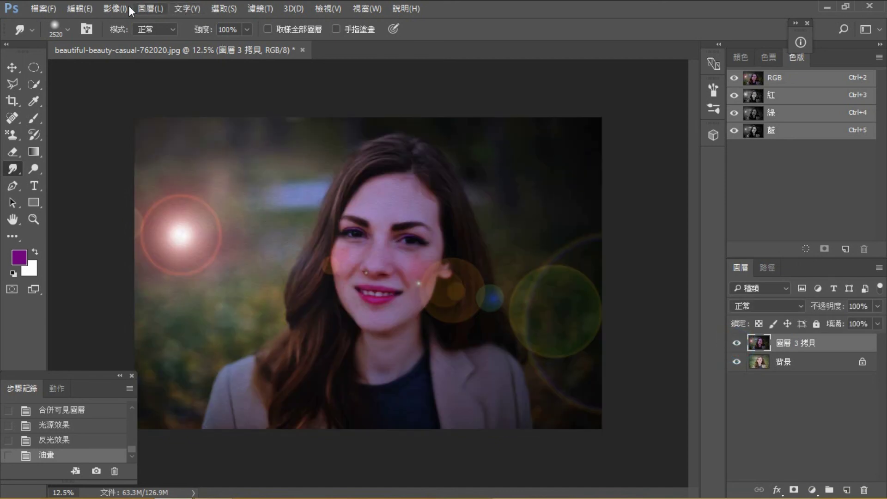
# Enlarge the canvas around the centre by a relative 20 cm in width and a smaller amount in height, filled with white.
pyautogui.click(111, 9)
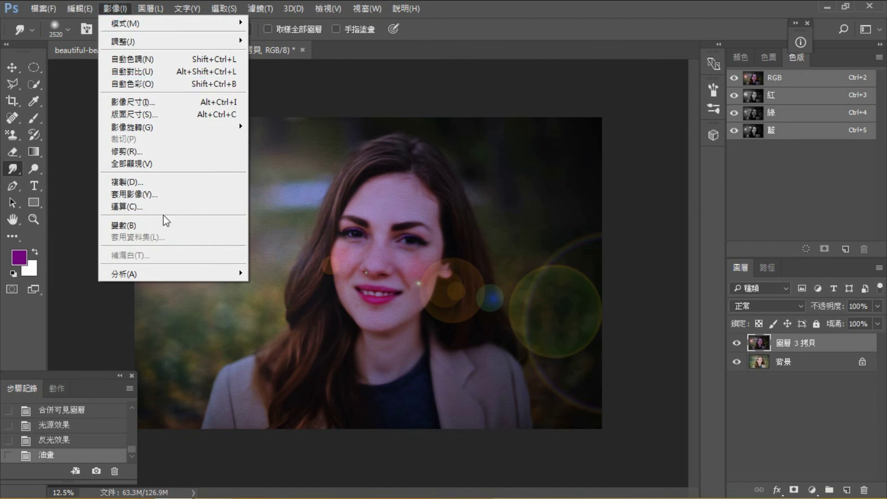
pyautogui.click(140, 114)
pyautogui.click(420, 173)
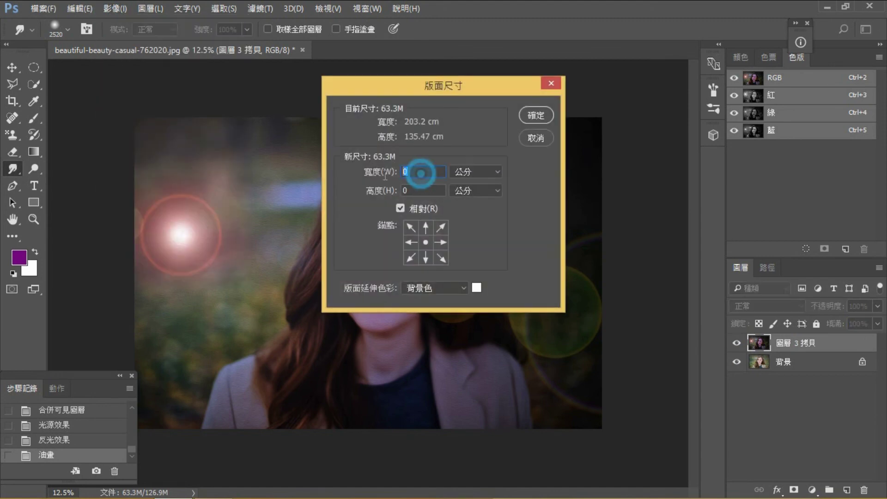
pyautogui.write('20')
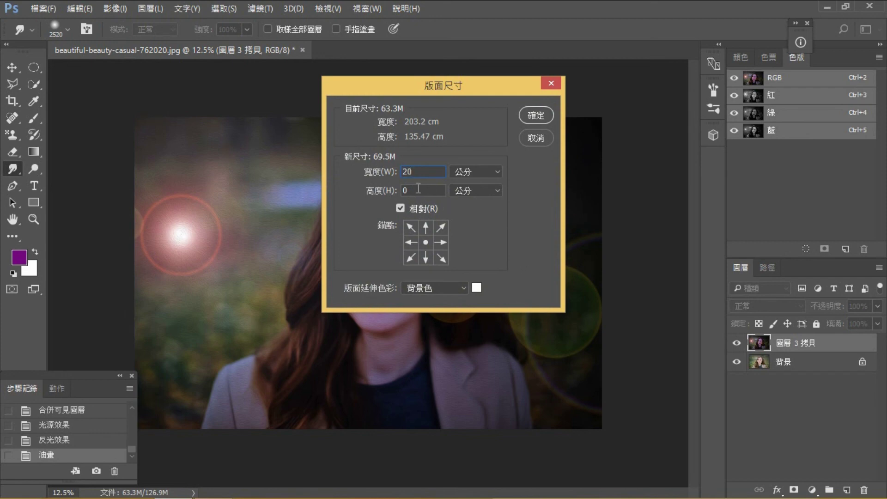
pyautogui.click(418, 189)
pyautogui.click(535, 115)
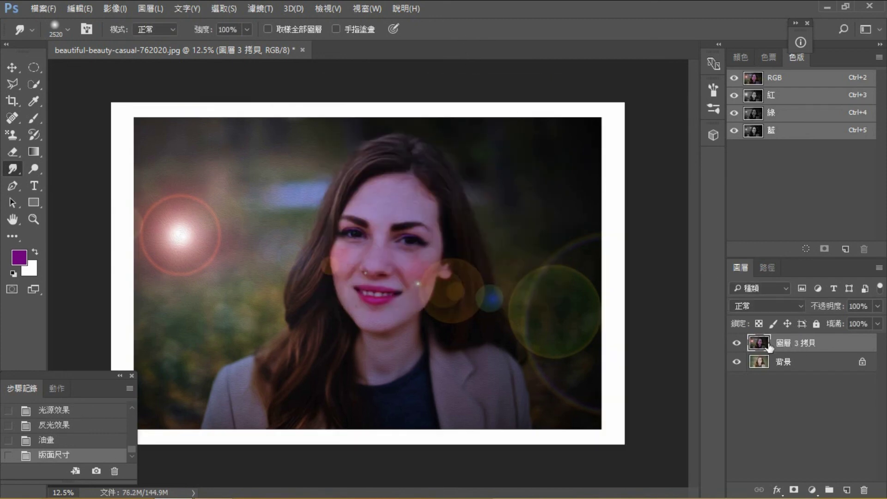
# Activate the Type tool and set the foreground colour to off-white #f8f7f8.
pyautogui.click(32, 185)
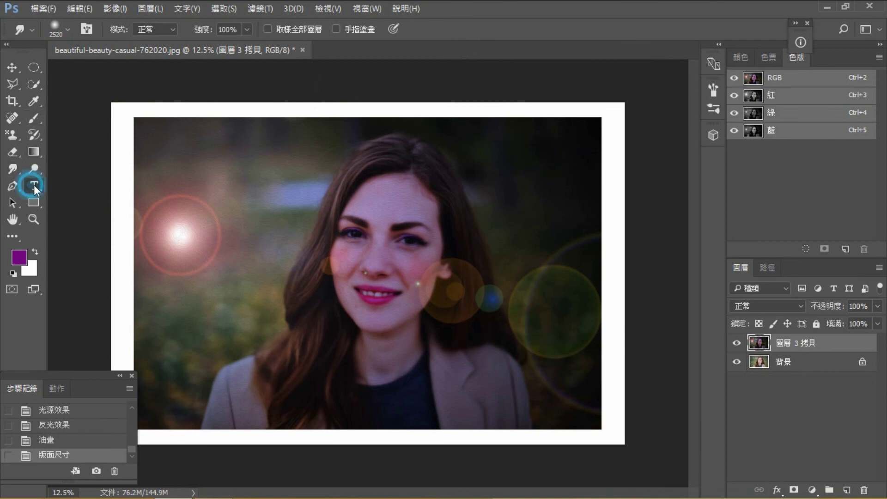
pyautogui.click(27, 259)
pyautogui.click(170, 117)
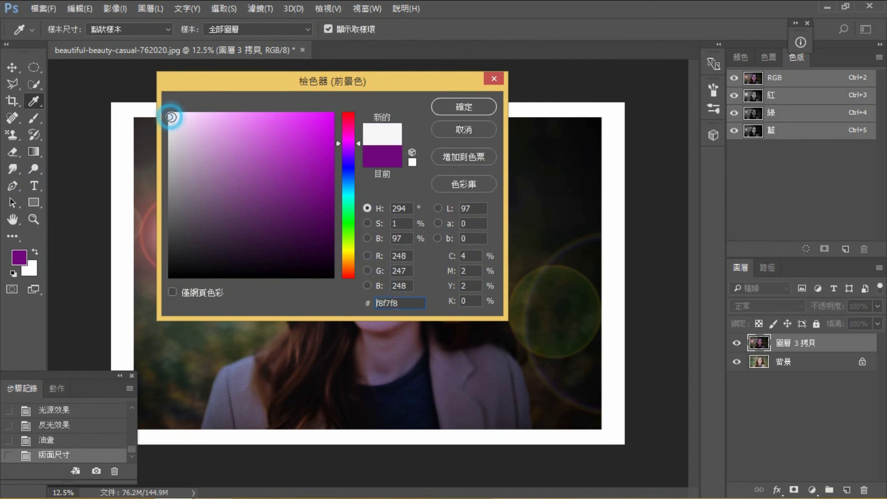
pyautogui.click(463, 106)
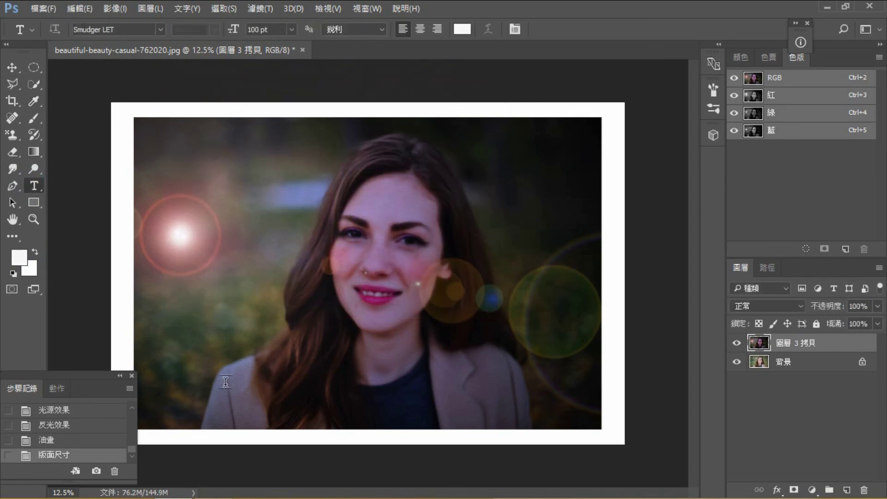
# Add a 150 pt Smudger LET text box over the portrait's lower-left area, reading "Ps by" followed by the author's name.
pyautogui.moveTo(166, 380); pyautogui.dragTo(260, 404)
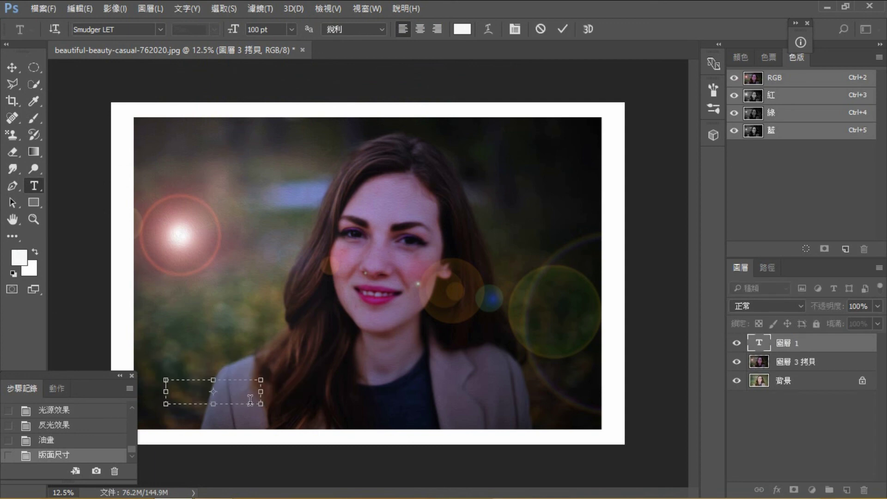
pyautogui.click(277, 30)
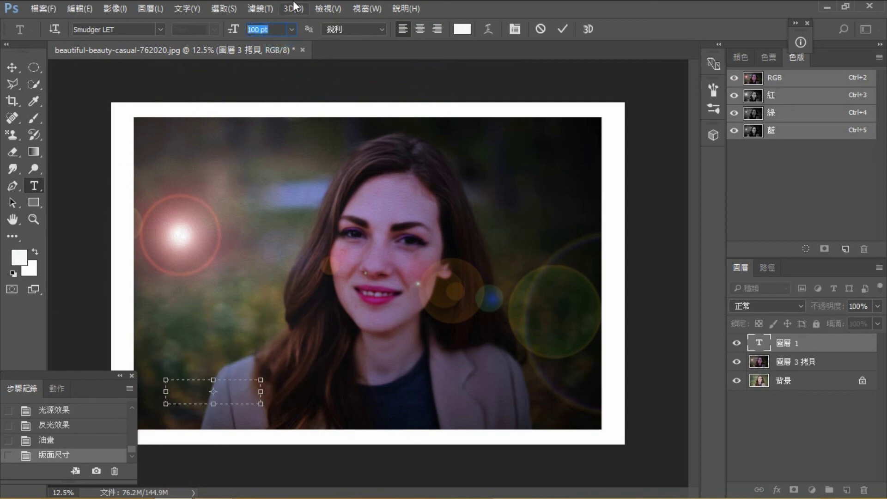
pyautogui.write('150')
pyautogui.moveTo(261, 404); pyautogui.dragTo(290, 406)
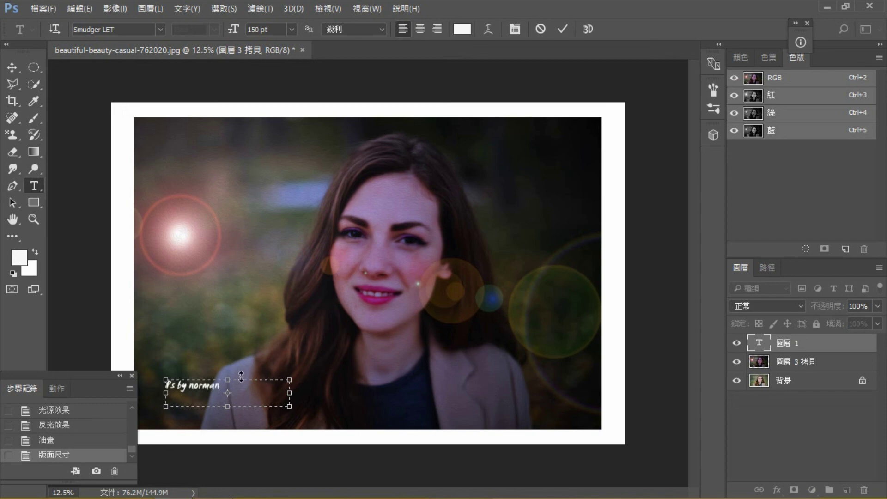
pyautogui.click(561, 30)
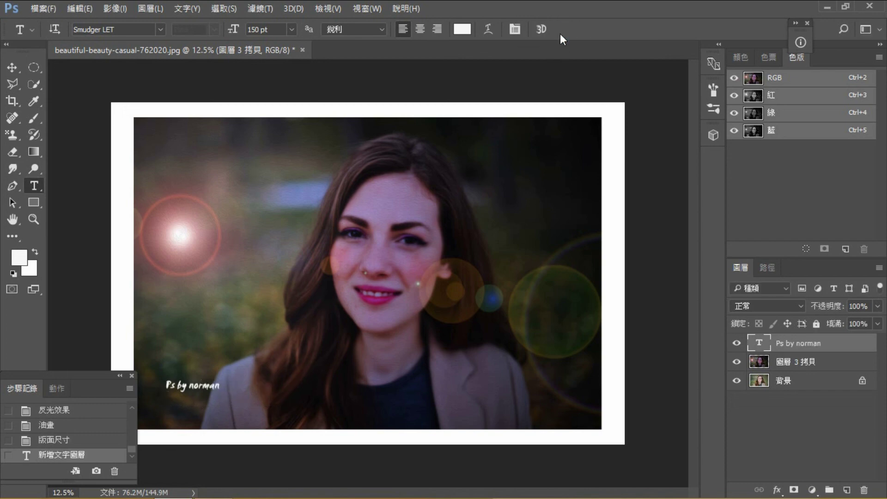